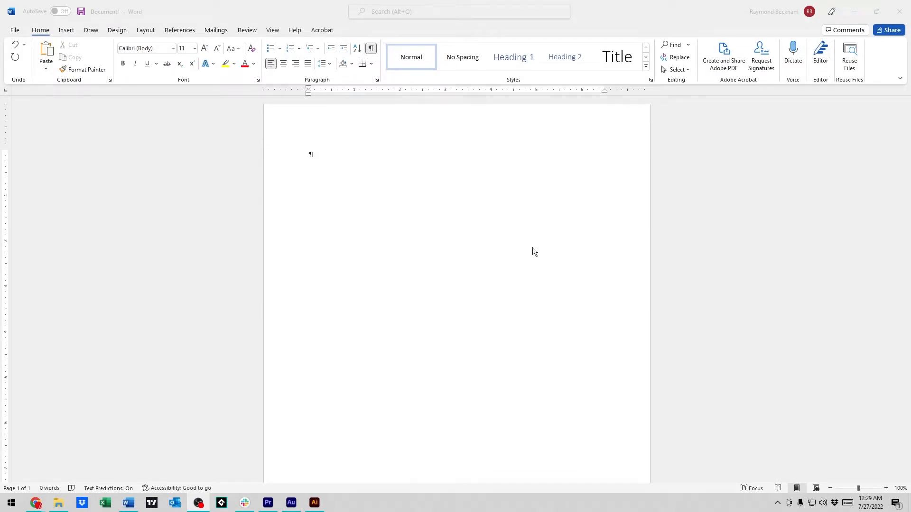
Step: Collapse the ribbon using the display option that shows tabs only
{"action": "left_click", "coordinate": [501, 218]}
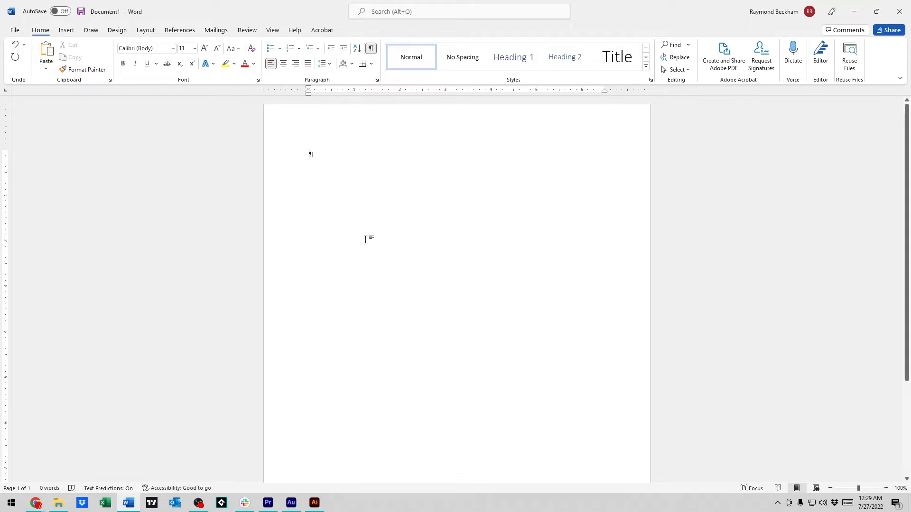
{"action": "left_click", "coordinate": [66, 31]}
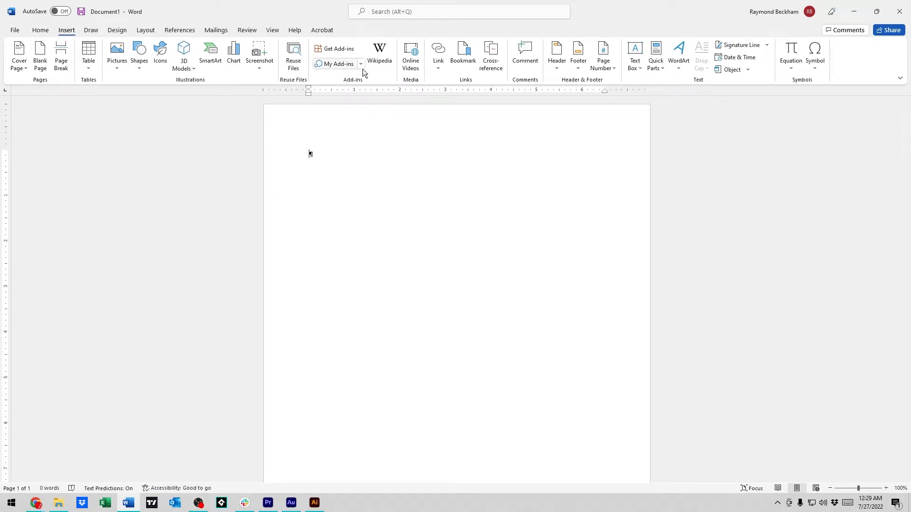
{"action": "left_click", "coordinate": [900, 78]}
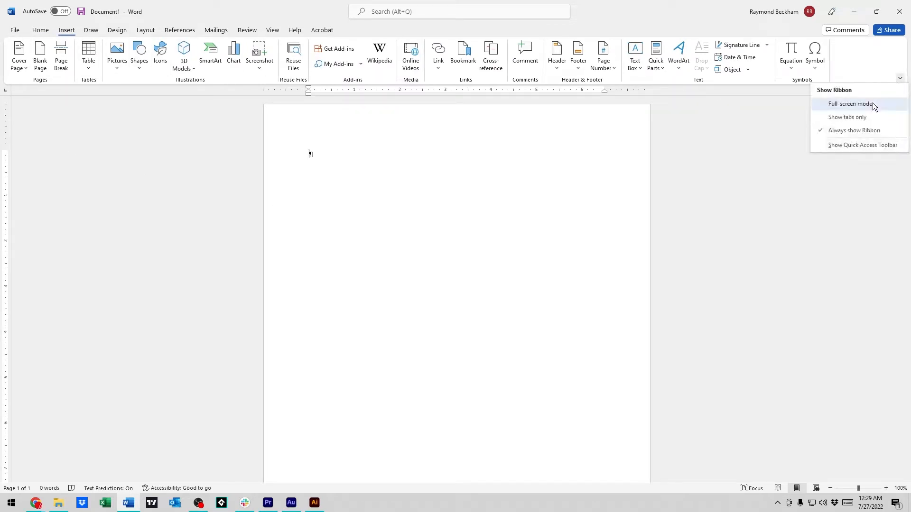
{"action": "left_click", "coordinate": [862, 118]}
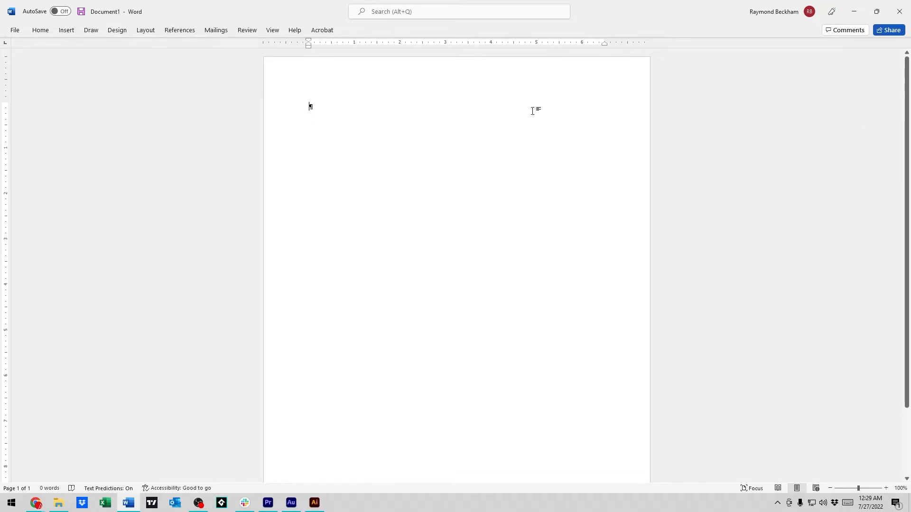
Step: Restore the full ribbon with the Insert commands and keep it set to Always show Ribbon
{"action": "left_click", "coordinate": [69, 33]}
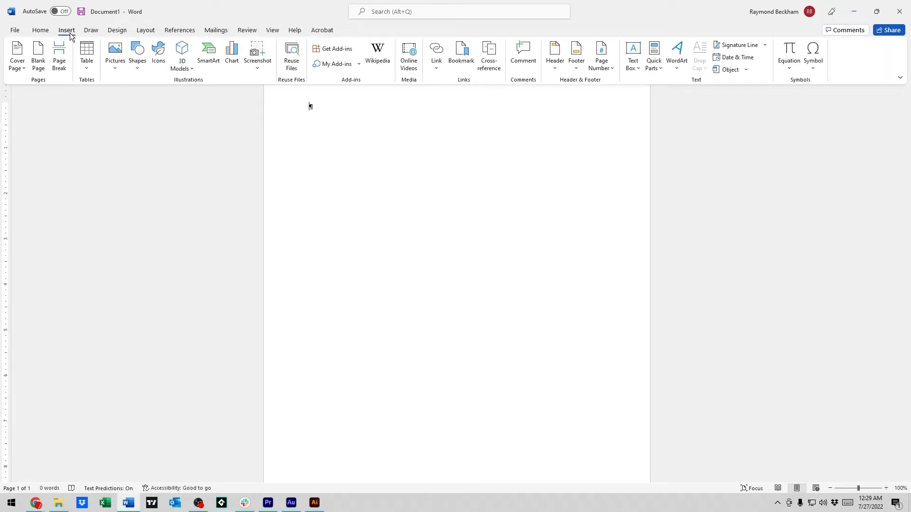
{"action": "left_click", "coordinate": [69, 32]}
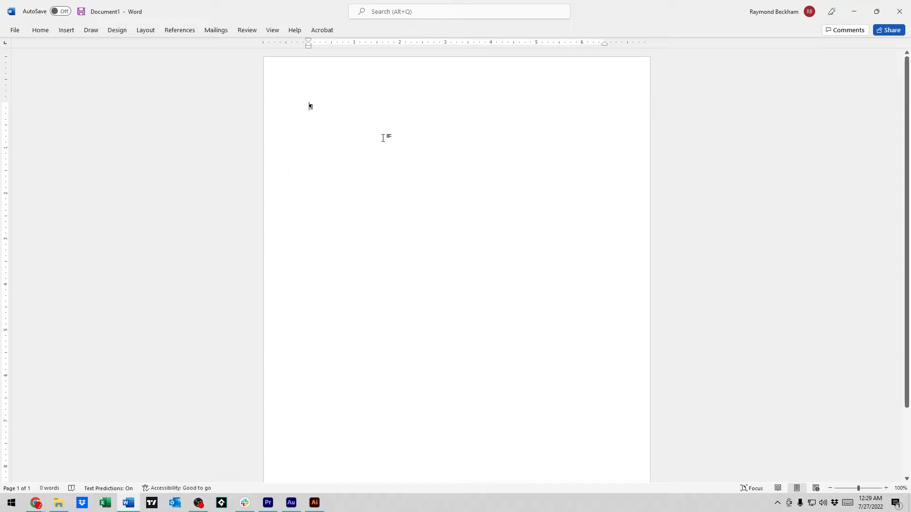
{"action": "left_click", "coordinate": [66, 32]}
{"action": "double_click", "coordinate": [66, 31]}
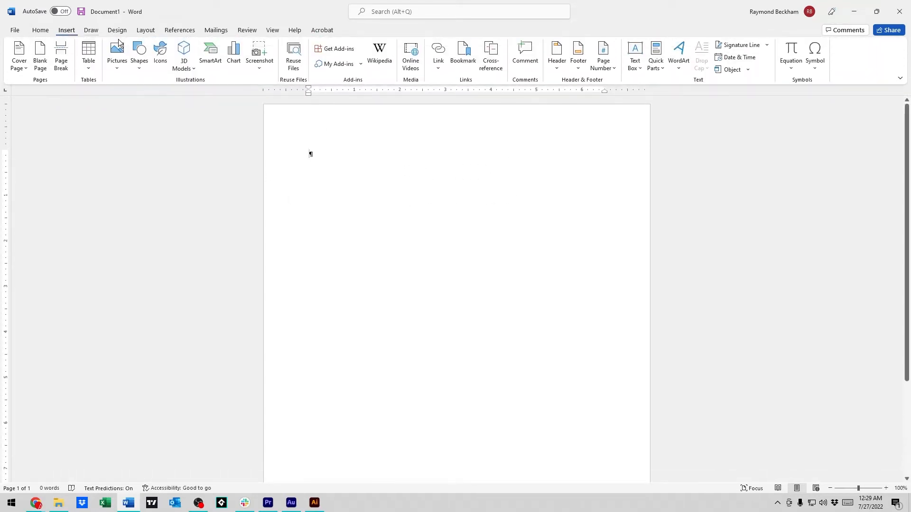
{"action": "left_click", "coordinate": [899, 79]}
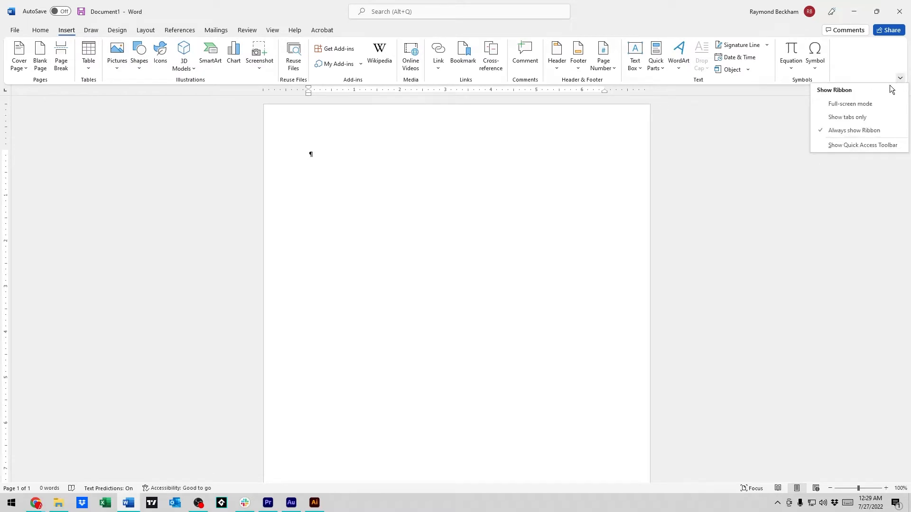
{"action": "left_click", "coordinate": [857, 127]}
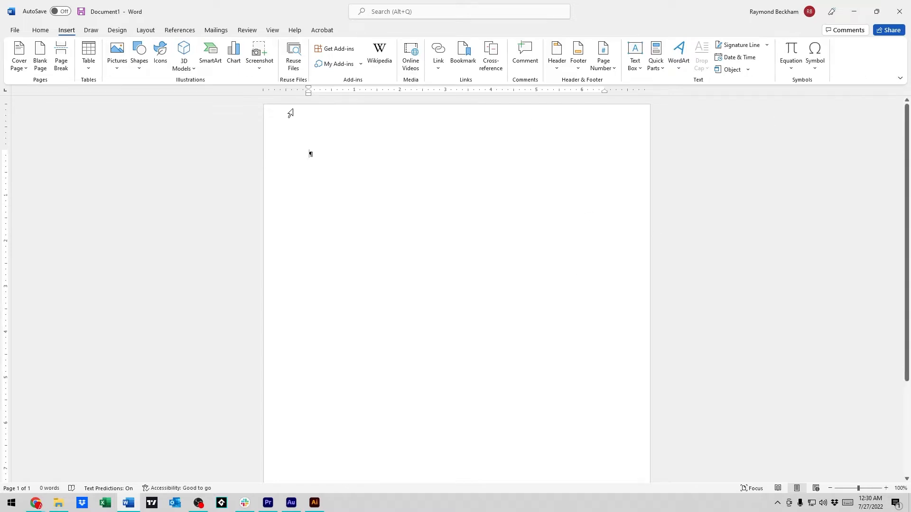
Step: Insert the picture of the forest cottage from the Slideshow folder on this computer into the blank document
{"action": "left_click", "coordinate": [116, 53]}
{"action": "left_click", "coordinate": [141, 96]}
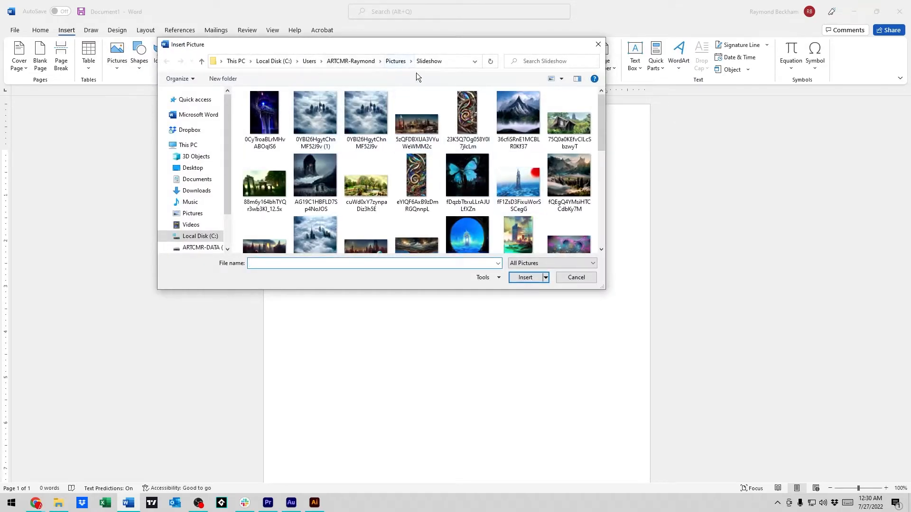
{"action": "left_click_drag", "start_coordinate": [601, 134], "coordinate": [598, 190]}
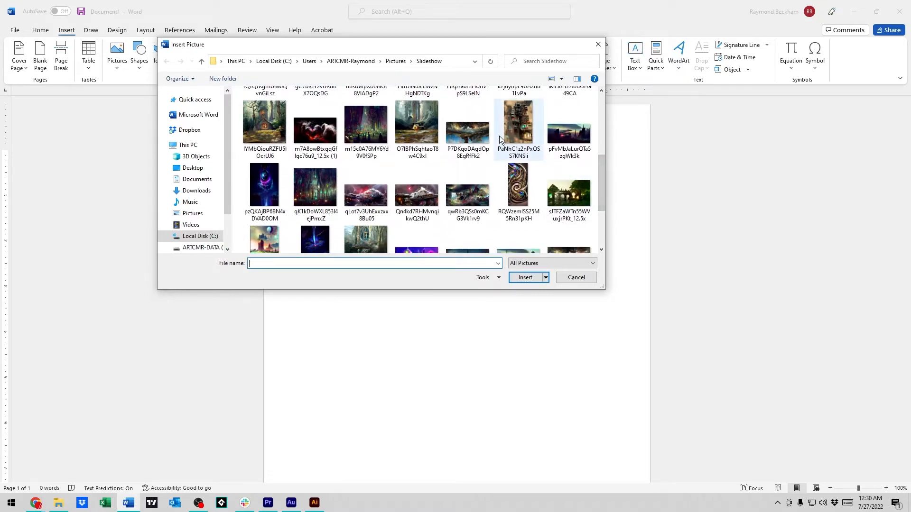
{"action": "double_click", "coordinate": [256, 129]}
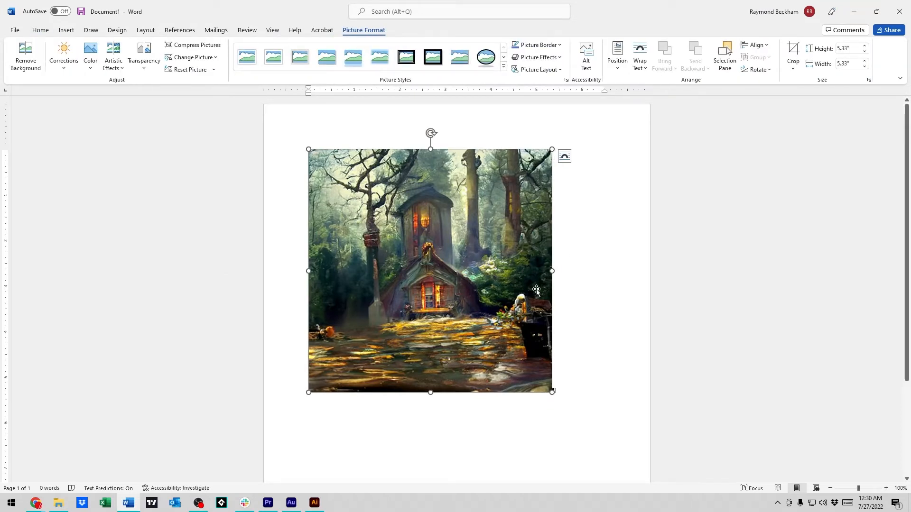
{"action": "scroll", "coordinate": [553, 280], "scroll_direction": "down", "scroll_amount": 2}
{"action": "scroll", "coordinate": [545, 271], "scroll_direction": "up", "scroll_amount": 2}
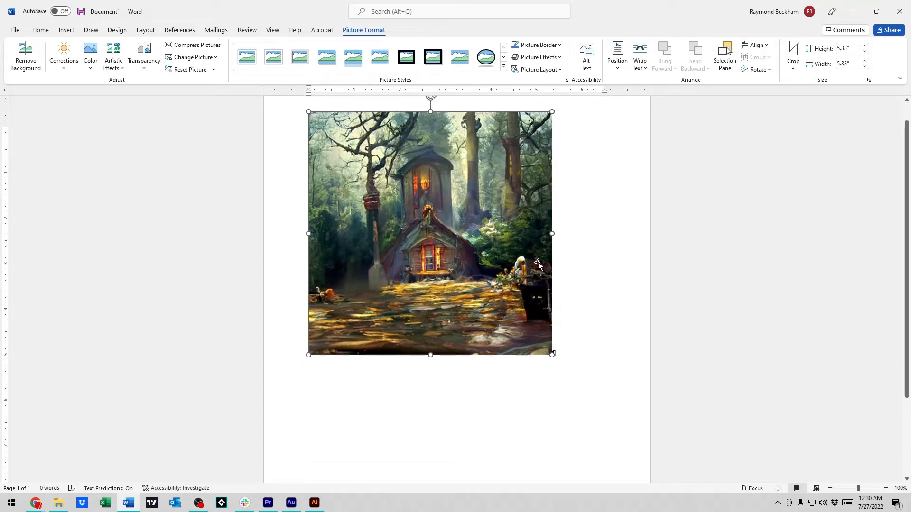
Step: Enlarge the inserted forest picture proportionally to about 6.83" by 6.83"
{"action": "left_click", "coordinate": [588, 225]}
{"action": "left_click", "coordinate": [505, 224]}
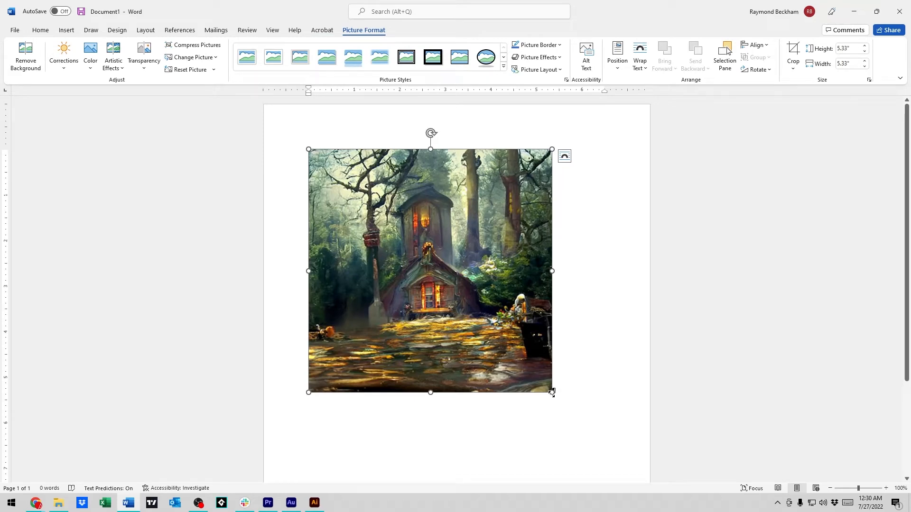
{"action": "left_click_drag", "start_coordinate": [552, 392], "coordinate": [576, 416]}
{"action": "left_click_drag", "start_coordinate": [308, 416], "coordinate": [282, 431]}
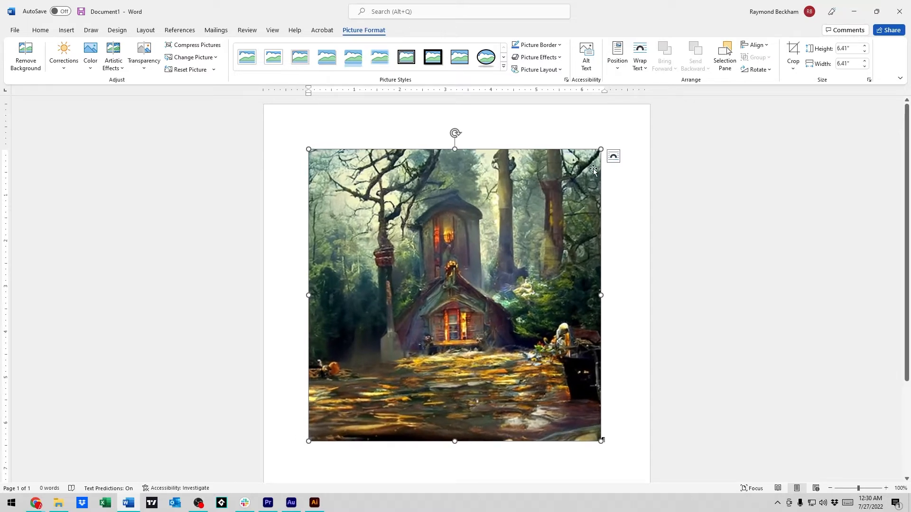
{"action": "left_click_drag", "start_coordinate": [601, 441], "coordinate": [618, 458]}
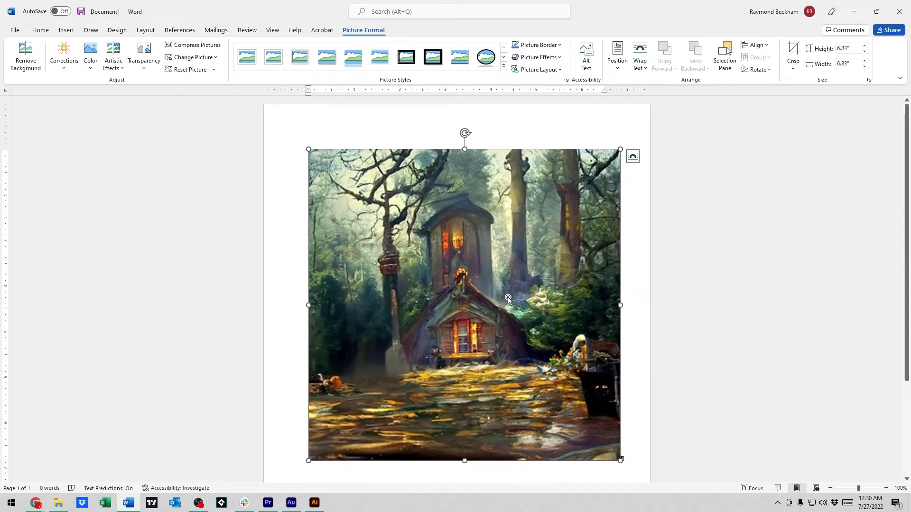
{"action": "scroll", "coordinate": [506, 285], "scroll_direction": "down", "scroll_amount": 1}
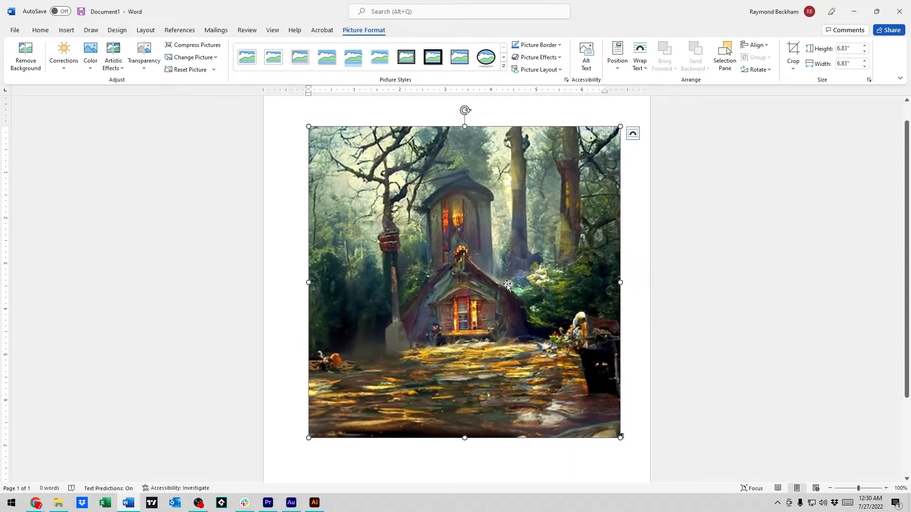
{"action": "scroll", "coordinate": [507, 285], "scroll_direction": "up", "scroll_amount": 1}
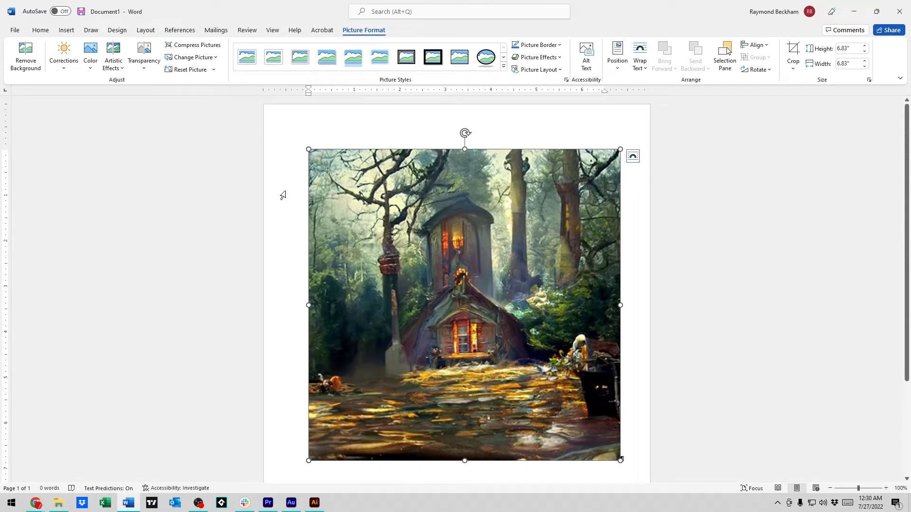
Step: Apply the Narrow page margins of 0.5" on all sides
{"action": "left_click", "coordinate": [295, 179]}
{"action": "left_click", "coordinate": [323, 189]}
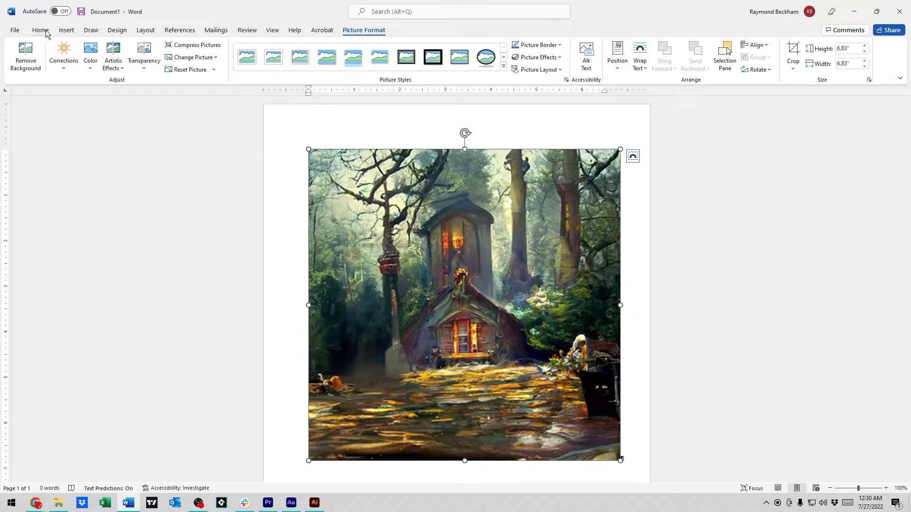
{"action": "left_click", "coordinate": [146, 31]}
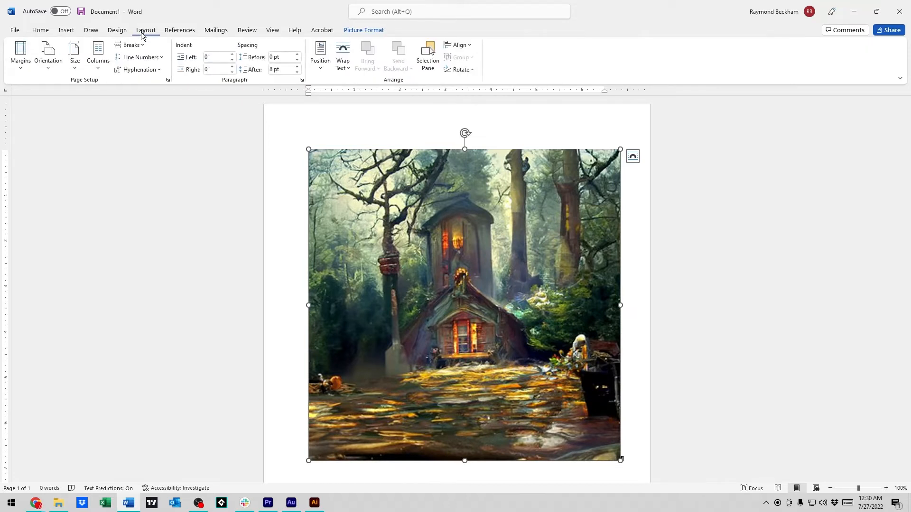
{"action": "left_click", "coordinate": [23, 66]}
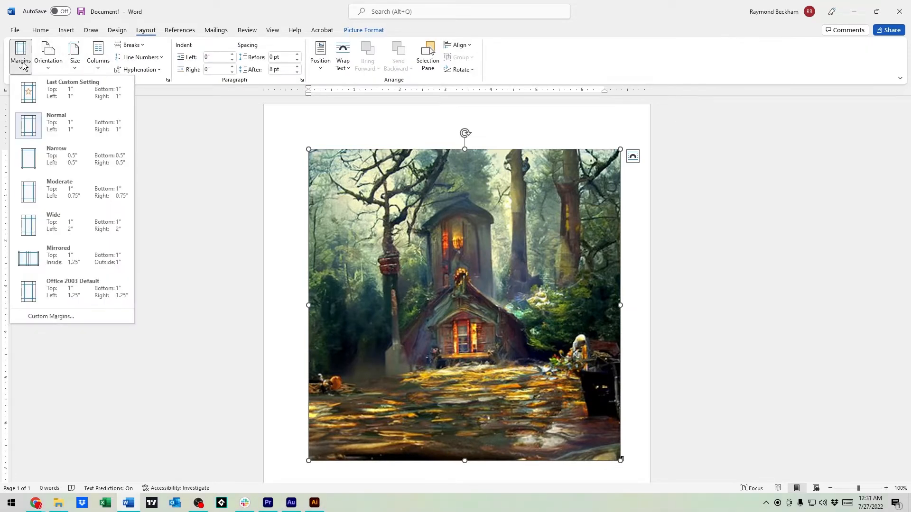
{"action": "left_click", "coordinate": [34, 163]}
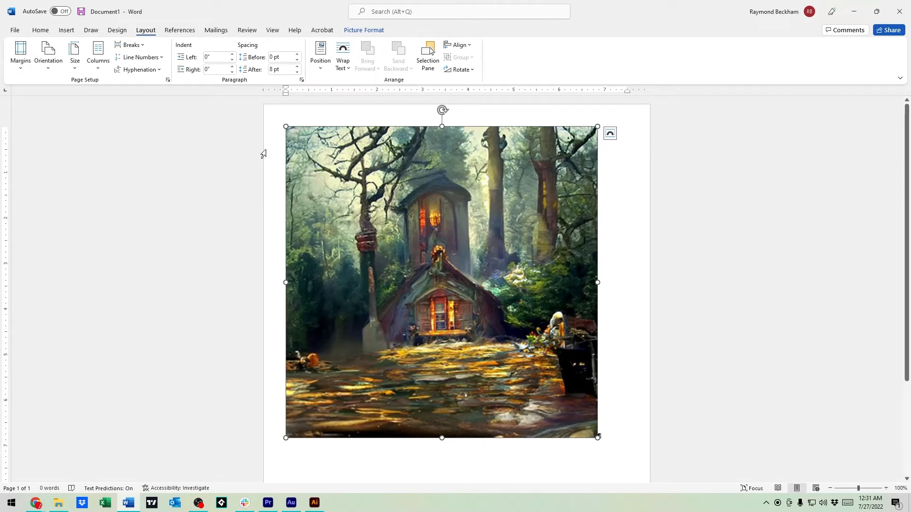
Step: Enlarge the picture proportionally from its lower-right corner until it reaches almost to the page's right edge
{"action": "scroll", "coordinate": [597, 415], "scroll_direction": "down", "scroll_amount": 1}
{"action": "left_click_drag", "start_coordinate": [598, 415], "coordinate": [637, 439]}
{"action": "scroll", "coordinate": [637, 378], "scroll_direction": "up", "scroll_amount": 1}
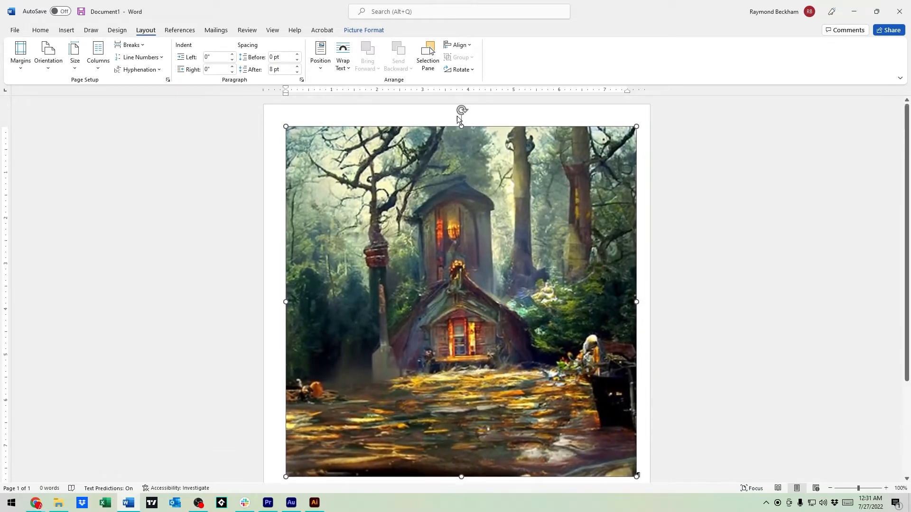
{"action": "scroll", "coordinate": [576, 283], "scroll_direction": "down", "scroll_amount": 3}
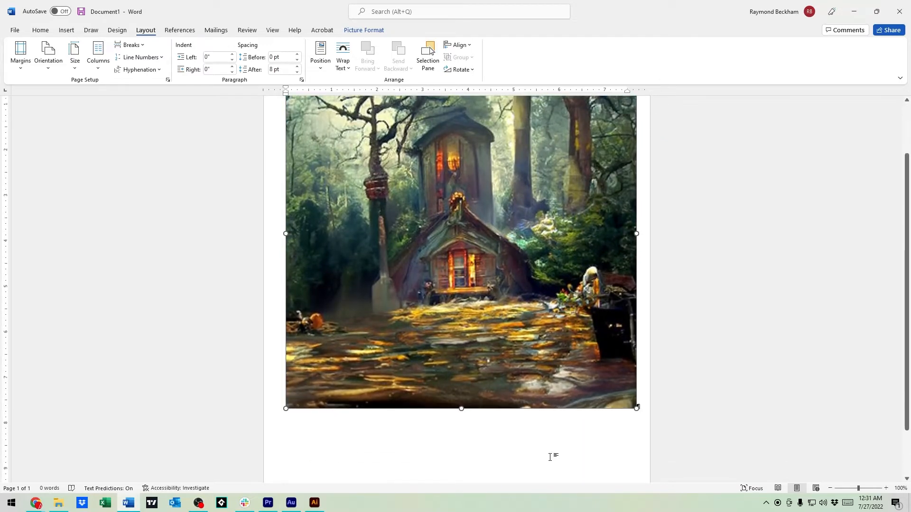
{"action": "scroll", "coordinate": [582, 409], "scroll_direction": "up", "scroll_amount": 3}
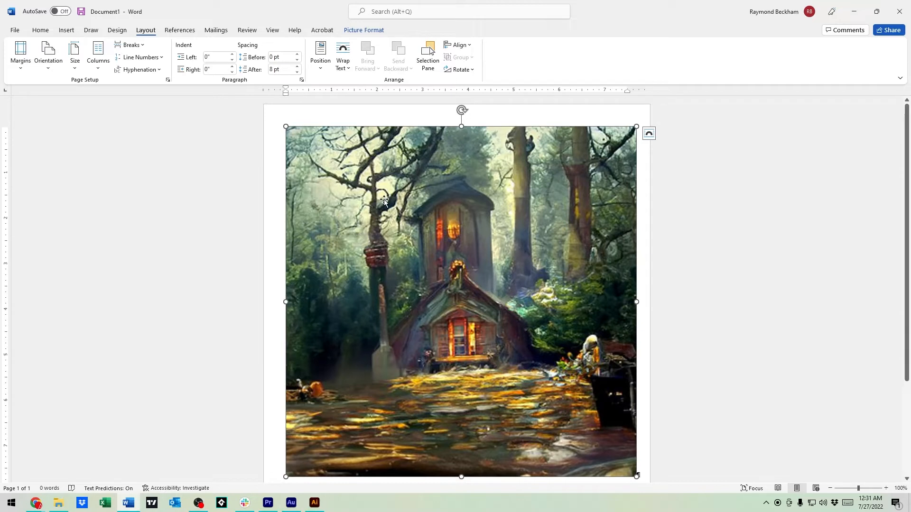
{"action": "scroll", "coordinate": [564, 370], "scroll_direction": "down", "scroll_amount": 1}
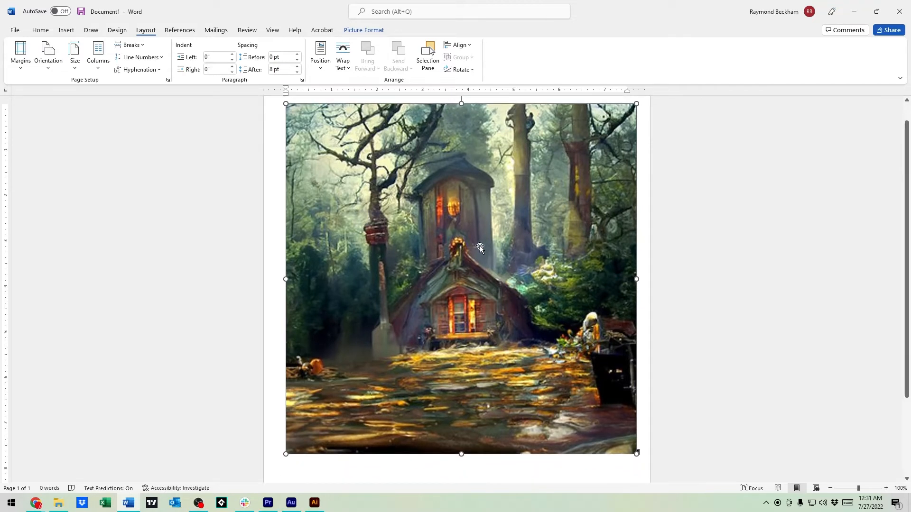
{"action": "scroll", "coordinate": [478, 248], "scroll_direction": "up", "scroll_amount": 1}
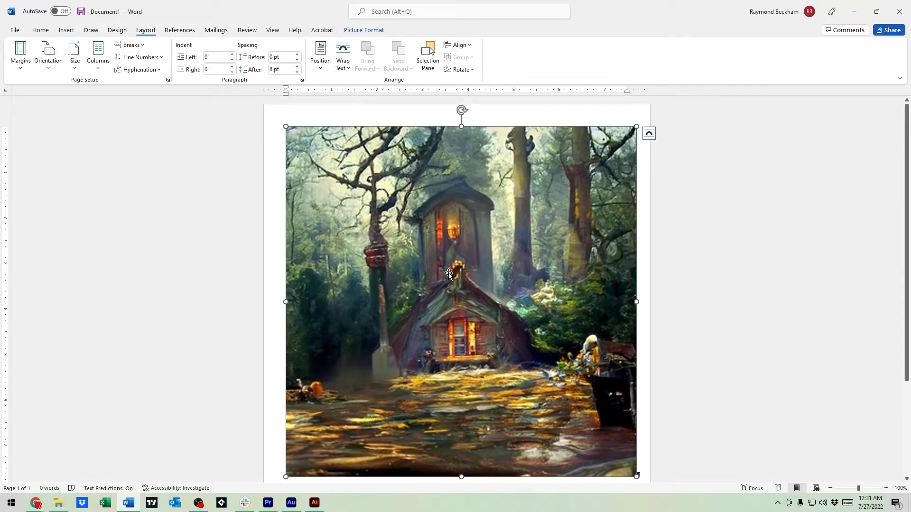
Step: Set the picture's text wrapping to Behind Text
{"action": "right_click", "coordinate": [449, 272]}
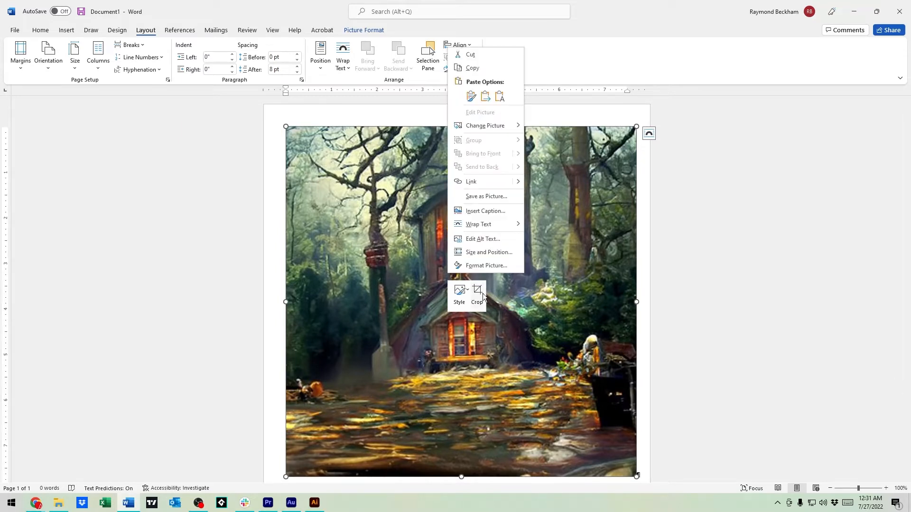
{"action": "mouse_move", "coordinate": [502, 230]}
{"action": "left_click", "coordinate": [534, 226]}
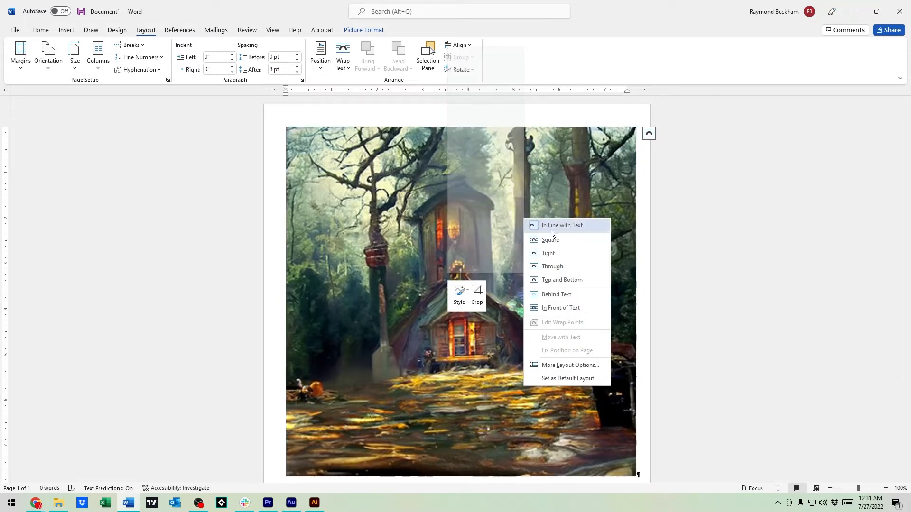
{"action": "right_click", "coordinate": [404, 325]}
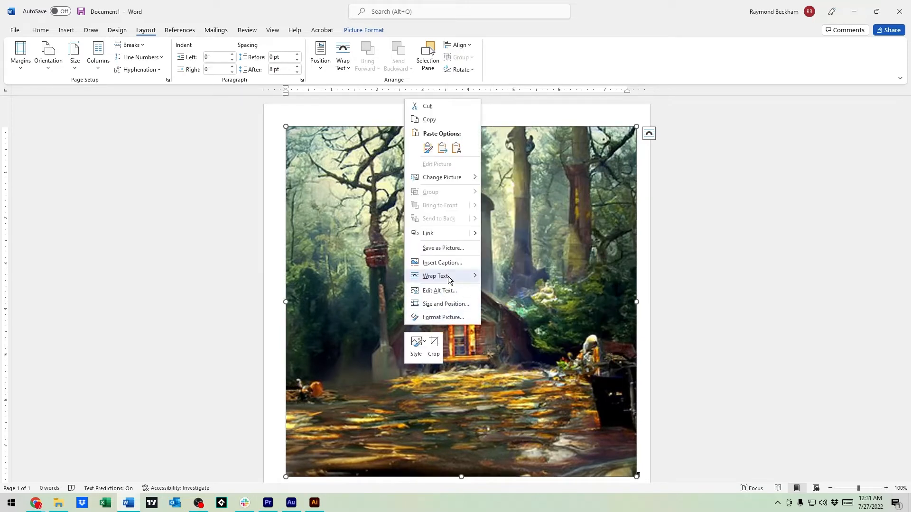
{"action": "mouse_move", "coordinate": [448, 277]}
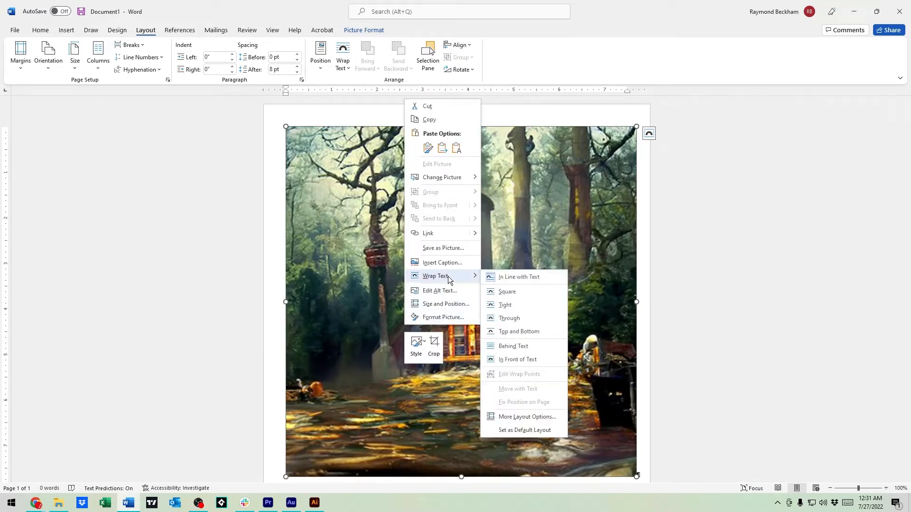
{"action": "left_click", "coordinate": [534, 346]}
{"action": "scroll", "coordinate": [491, 351], "scroll_direction": "up", "scroll_amount": 2}
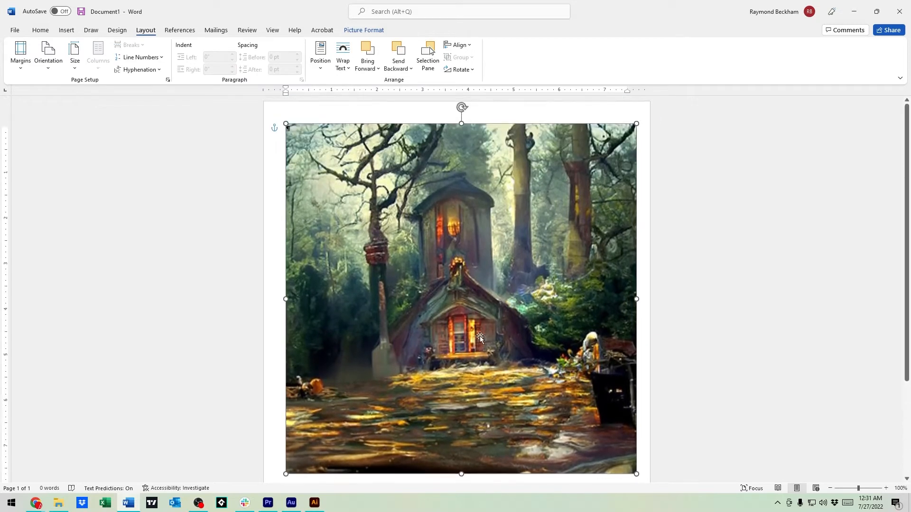
Step: Move the picture to the page's upper-left corner and enlarge it proportionally past the opposite corner to cover the whole page
{"action": "left_click_drag", "start_coordinate": [495, 251], "coordinate": [474, 228]}
{"action": "scroll", "coordinate": [618, 281], "scroll_direction": "down", "scroll_amount": 5}
{"action": "left_click_drag", "start_coordinate": [611, 323], "coordinate": [750, 484]}
{"action": "scroll", "coordinate": [551, 284], "scroll_direction": "up", "scroll_amount": 2}
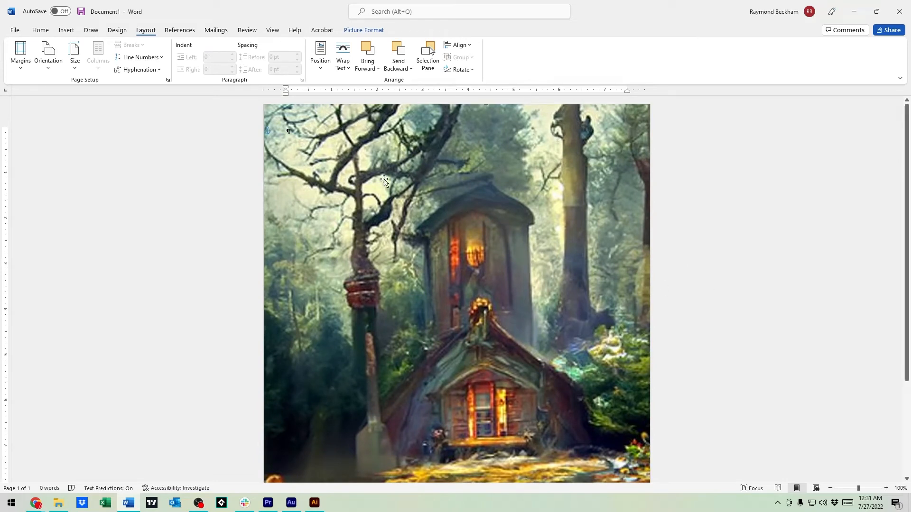
{"action": "left_click", "coordinate": [16, 30]}
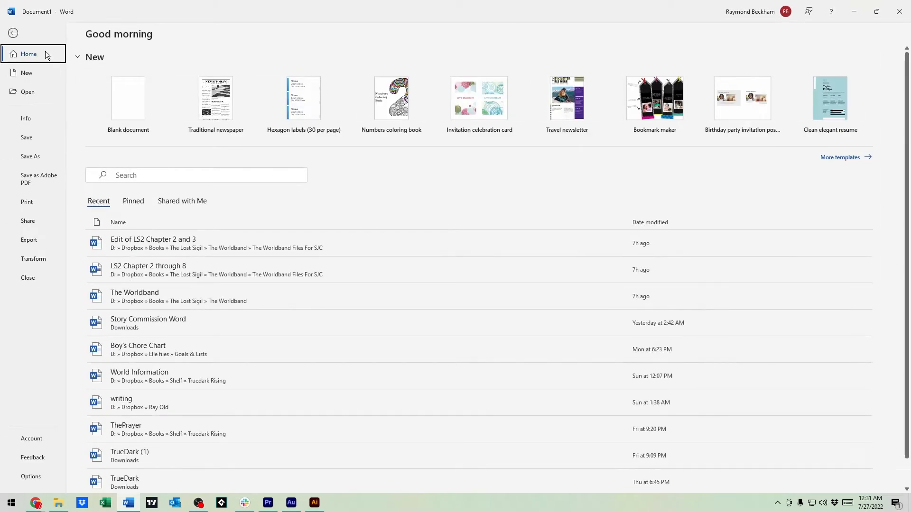
{"action": "left_click", "coordinate": [18, 31]}
{"action": "left_click", "coordinate": [35, 30]}
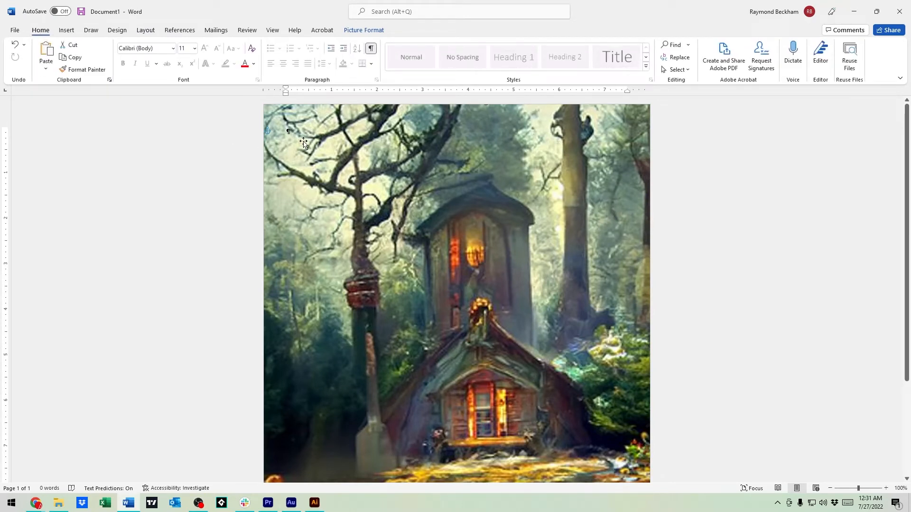
Step: Enter "Hello there...." on the first line over the background picture and change its font color to white
{"action": "left_click", "coordinate": [288, 132]}
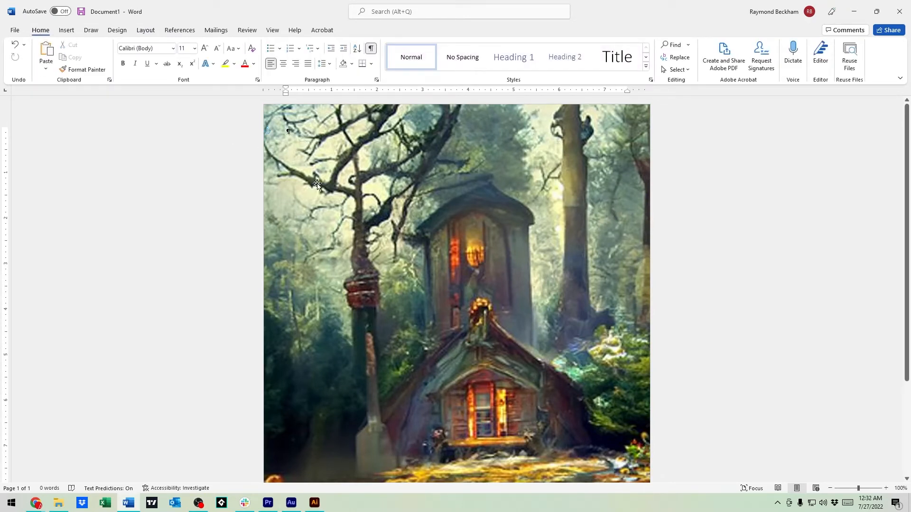
{"action": "type", "text": "Hello there...."}
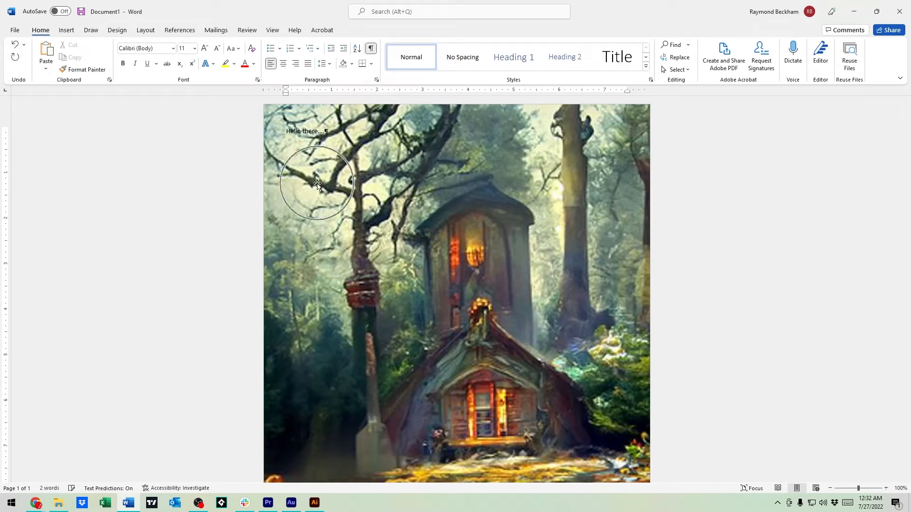
{"action": "triple_click", "coordinate": [312, 133]}
{"action": "left_click", "coordinate": [311, 133]}
{"action": "left_click", "coordinate": [319, 133]}
{"action": "triple_click", "coordinate": [317, 132]}
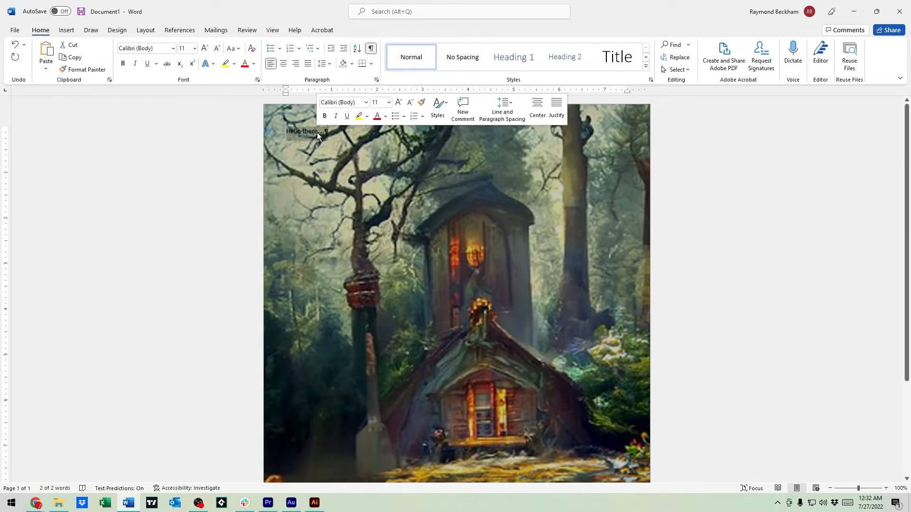
{"action": "left_click", "coordinate": [317, 132]}
{"action": "triple_click", "coordinate": [290, 134]}
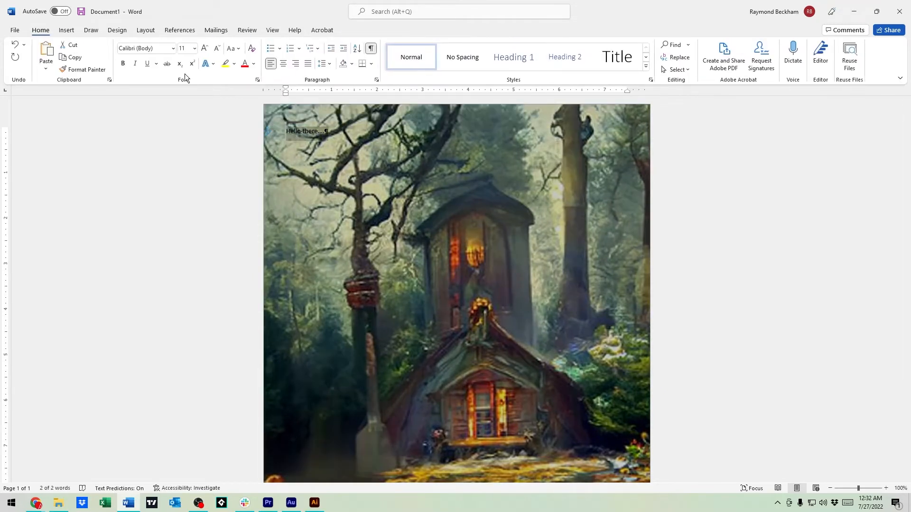
{"action": "left_click", "coordinate": [253, 64]}
{"action": "left_click", "coordinate": [243, 103]}
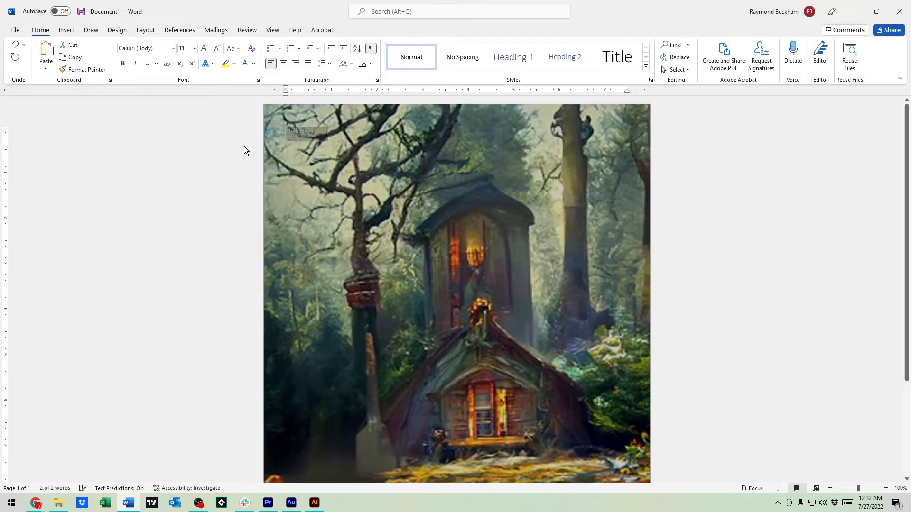
Step: Format the "Hello there...." line as bold Impact at font size 72
{"action": "left_click", "coordinate": [124, 64]}
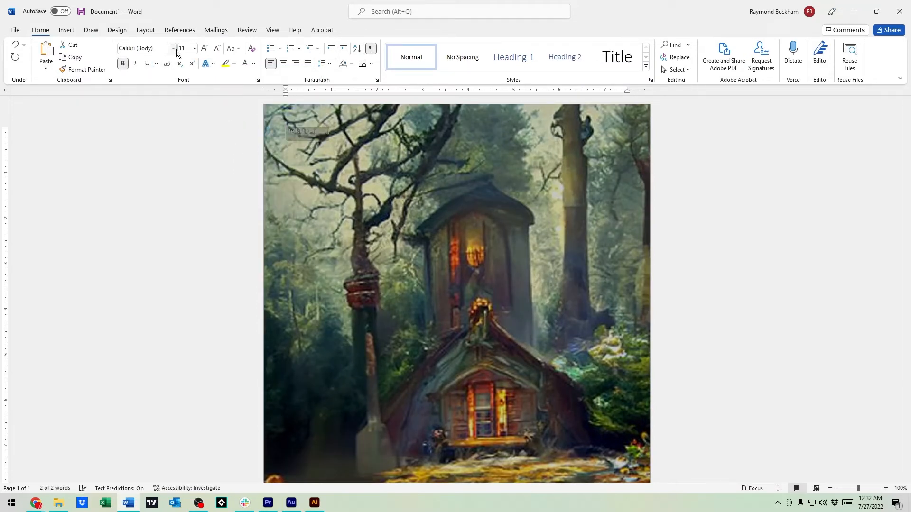
{"action": "left_click", "coordinate": [165, 48]}
{"action": "type", "text": "Impact"}
{"action": "key", "text": "Return"}
{"action": "left_click", "coordinate": [195, 48]}
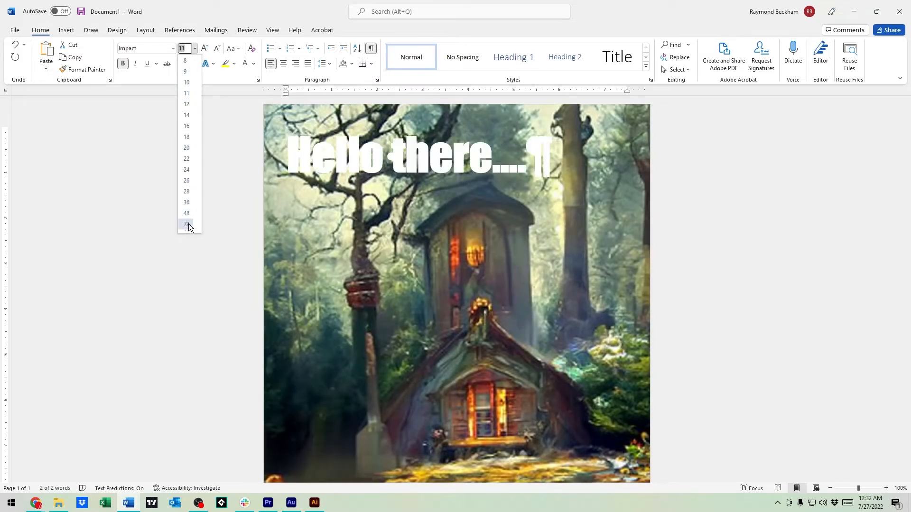
{"action": "left_click", "coordinate": [188, 224]}
{"action": "left_click", "coordinate": [375, 195]}
Step: Change the "Hello there...." line's font color to red and turn off the display of paragraph marks
{"action": "triple_click", "coordinate": [377, 167]}
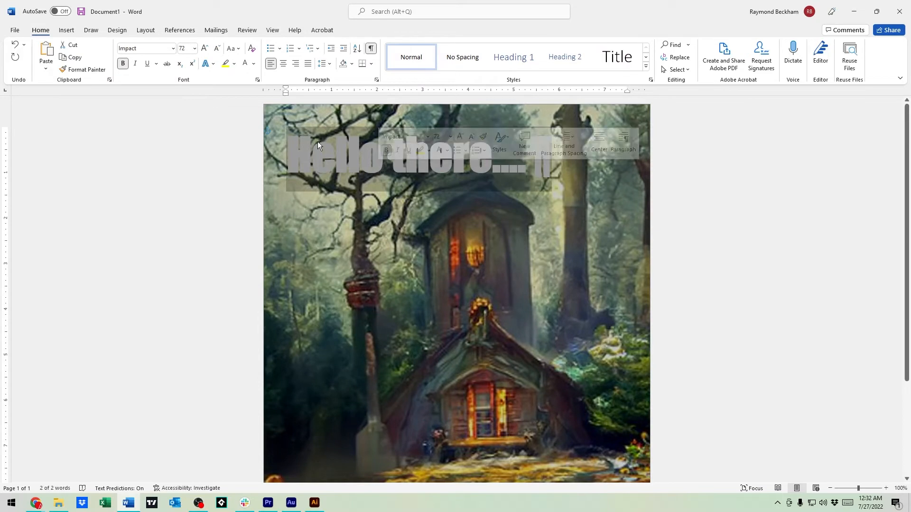
{"action": "left_click", "coordinate": [253, 64]}
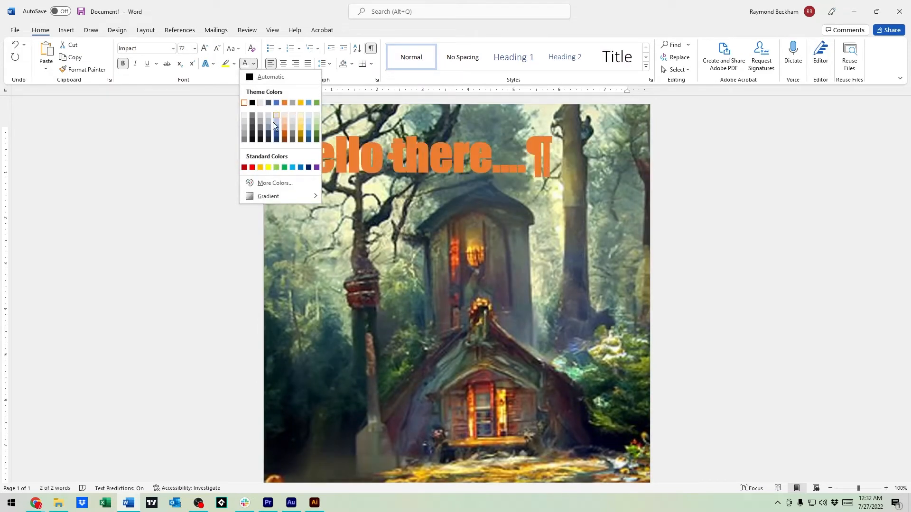
{"action": "left_click", "coordinate": [252, 166]}
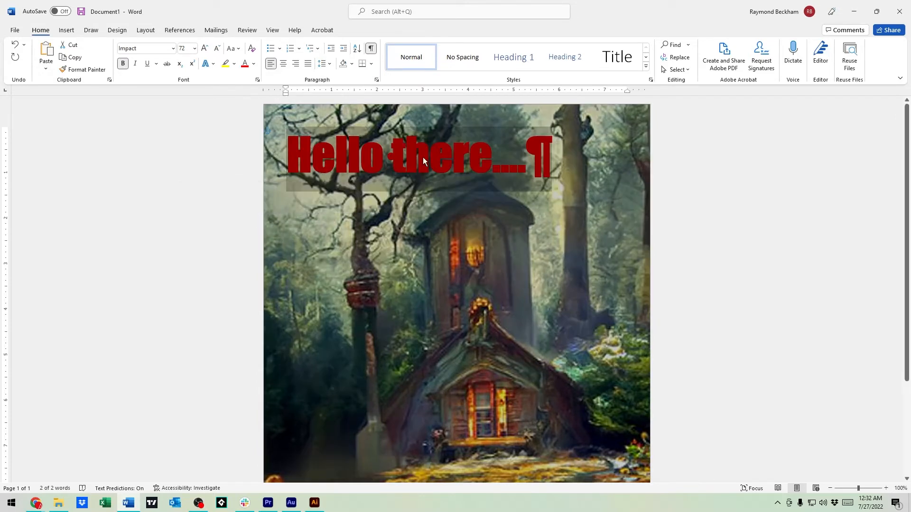
{"action": "left_click", "coordinate": [372, 48]}
Step: Add a new paragraph below the greeting reading "And you could just keep typing..."
{"action": "left_click", "coordinate": [493, 172]}
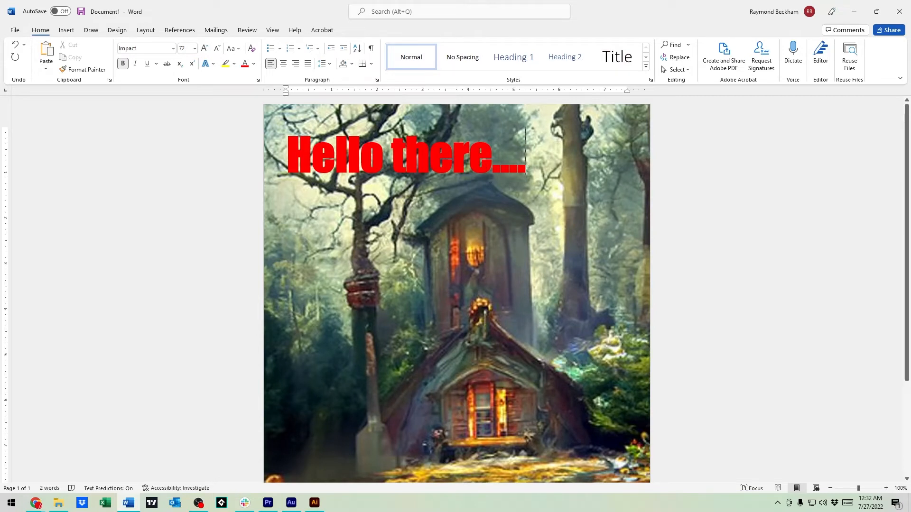
{"action": "type", "text": "and"}
{"action": "key", "text": "BackSpace"}
{"action": "key", "text": "BackSpace"}
{"action": "key", "text": "BackSpace"}
{"action": "key", "text": "Return"}
{"action": "type", "text": "an"}
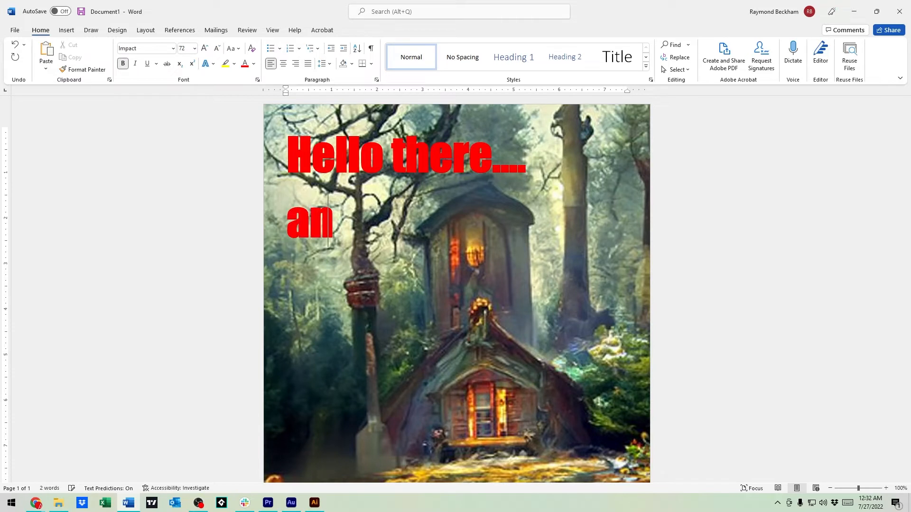
{"action": "type", "text": "d you could juist"}
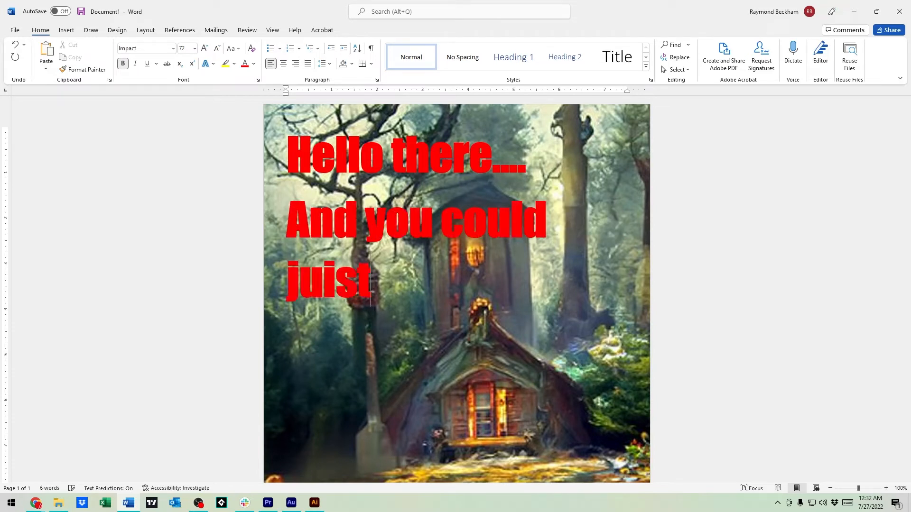
{"action": "key", "text": "BackSpace"}
{"action": "key", "text": "BackSpace"}
{"action": "key", "text": "BackSpace"}
{"action": "type", "text": "st ke"}
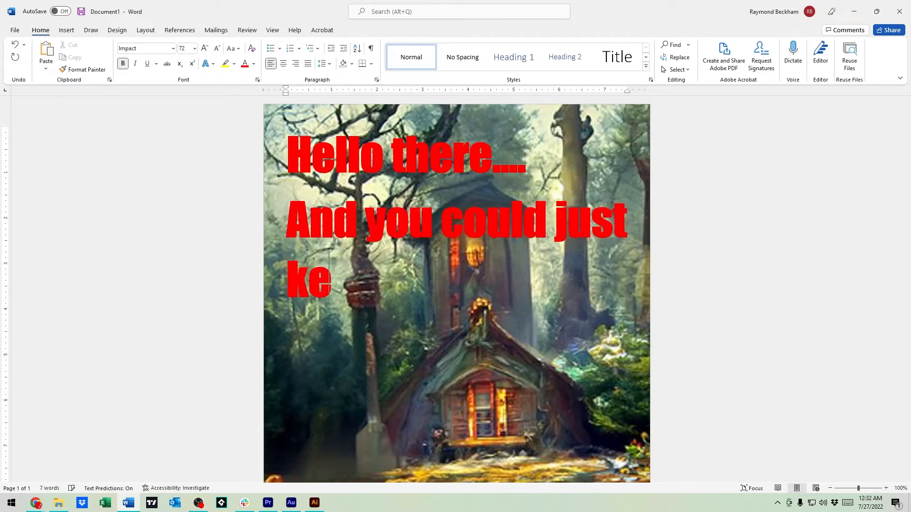
{"action": "type", "text": "ep typing..."}
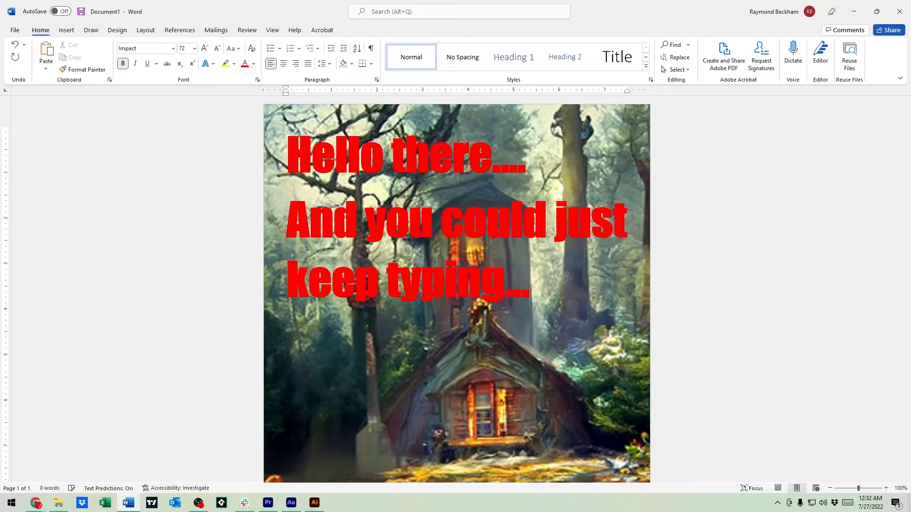
{"action": "scroll", "coordinate": [526, 196], "scroll_direction": "down", "scroll_amount": 2}
{"action": "scroll", "coordinate": [526, 223], "scroll_direction": "up", "scroll_amount": 3}
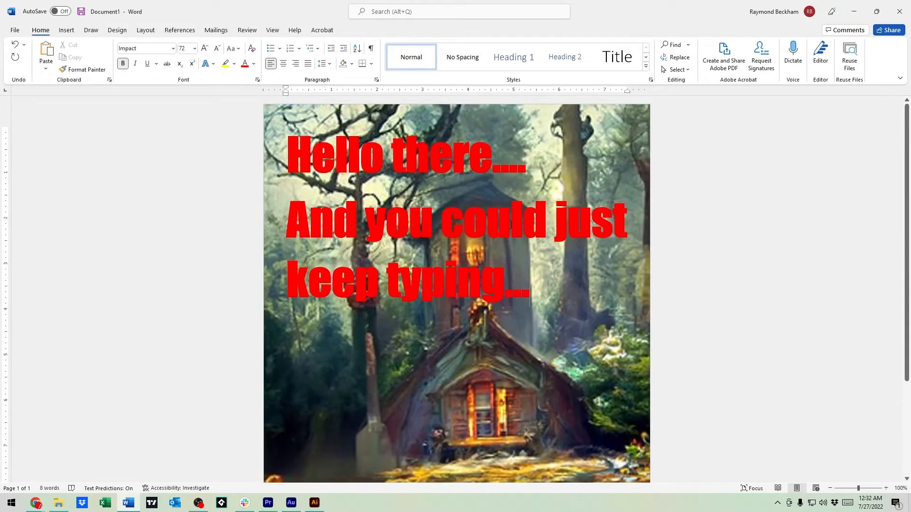
Step: Delete all the text together with the background picture, and insert the dark tower landscape picture from the Slideshow folder
{"action": "left_click_drag", "start_coordinate": [534, 297], "coordinate": [232, 160]}
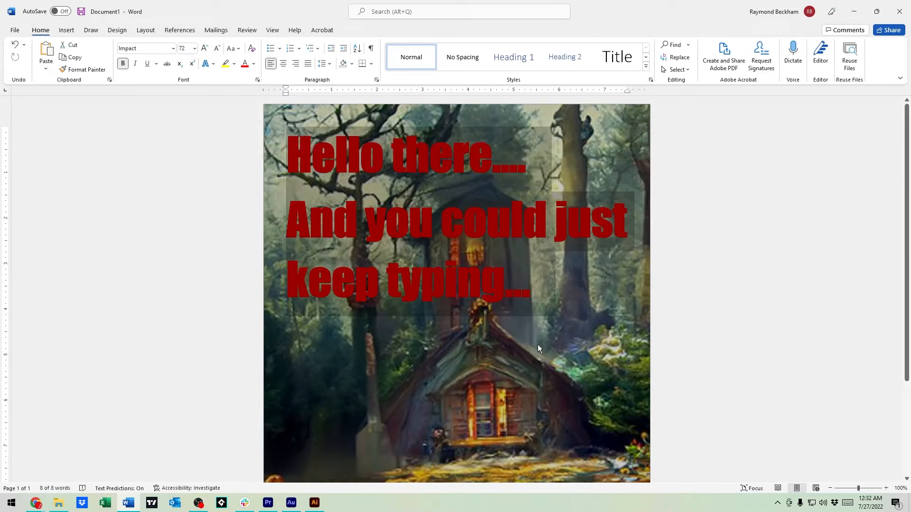
{"action": "key", "text": "Delete"}
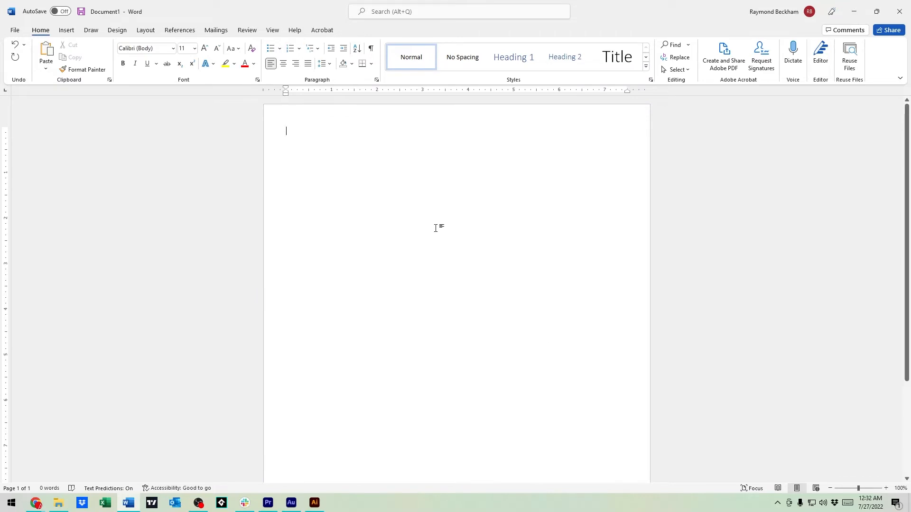
{"action": "left_click", "coordinate": [67, 31]}
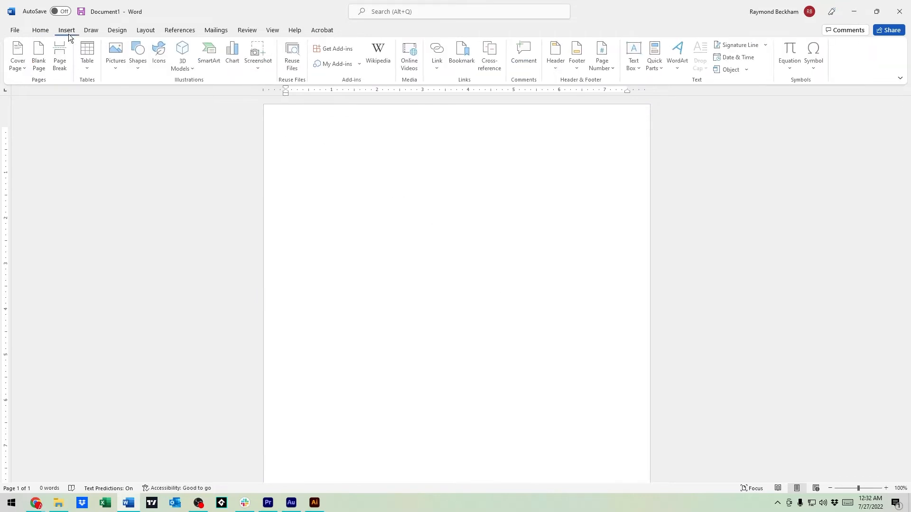
{"action": "left_click", "coordinate": [119, 60]}
{"action": "left_click", "coordinate": [140, 98]}
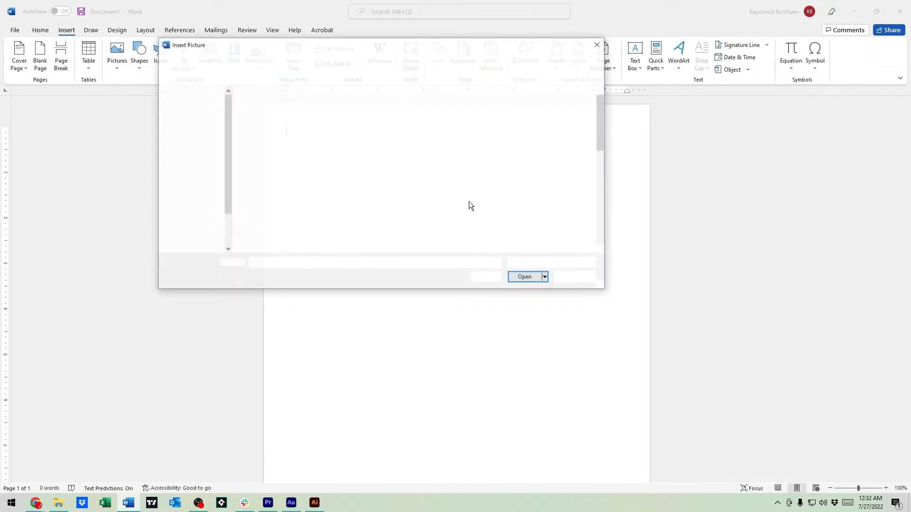
{"action": "left_click", "coordinate": [417, 176]}
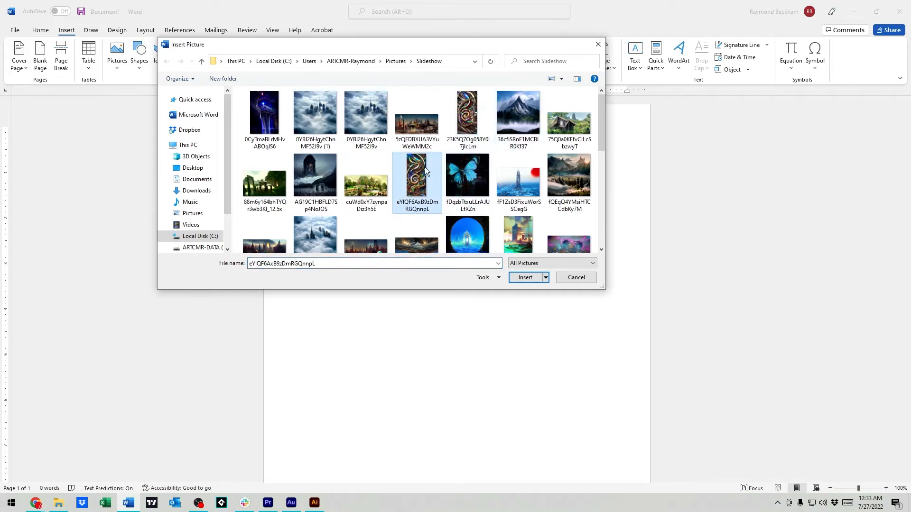
{"action": "double_click", "coordinate": [320, 179]}
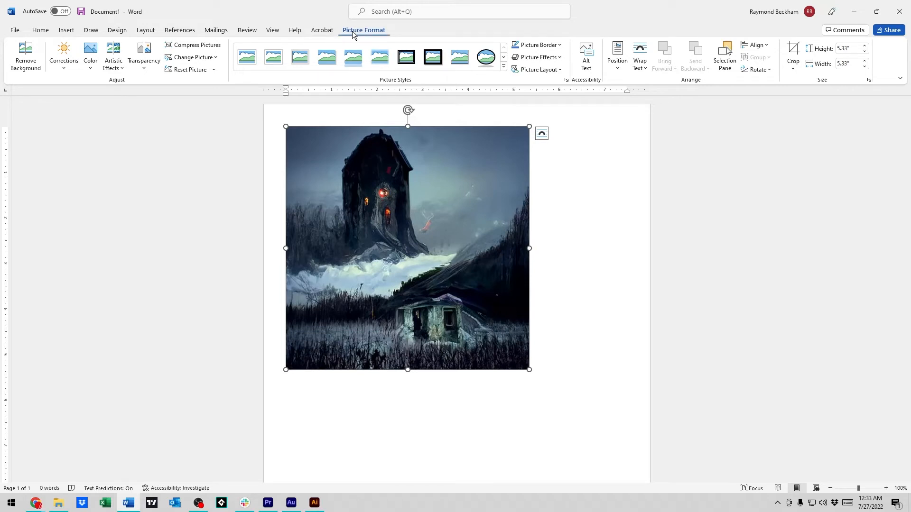
Step: Try the double black frame, thick matte black frame and beveled black oval styles on the tower picture
{"action": "left_click", "coordinate": [565, 190]}
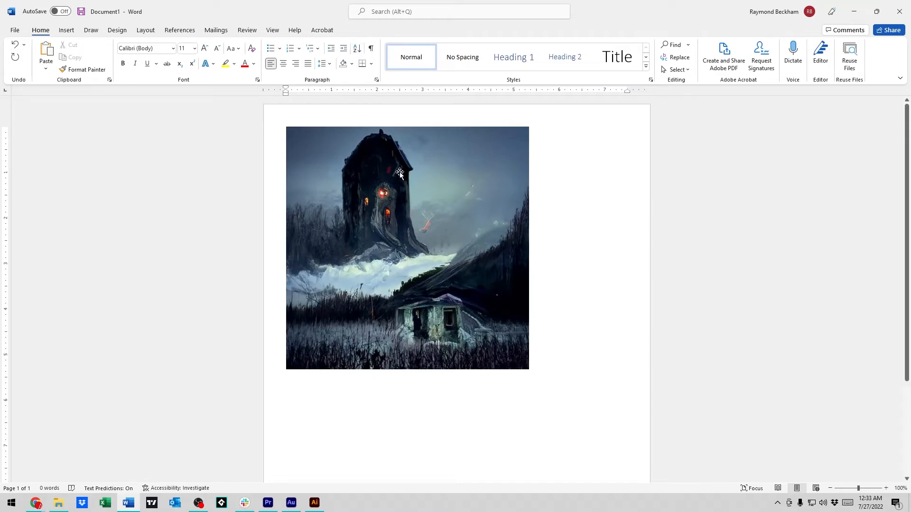
{"action": "left_click", "coordinate": [402, 189]}
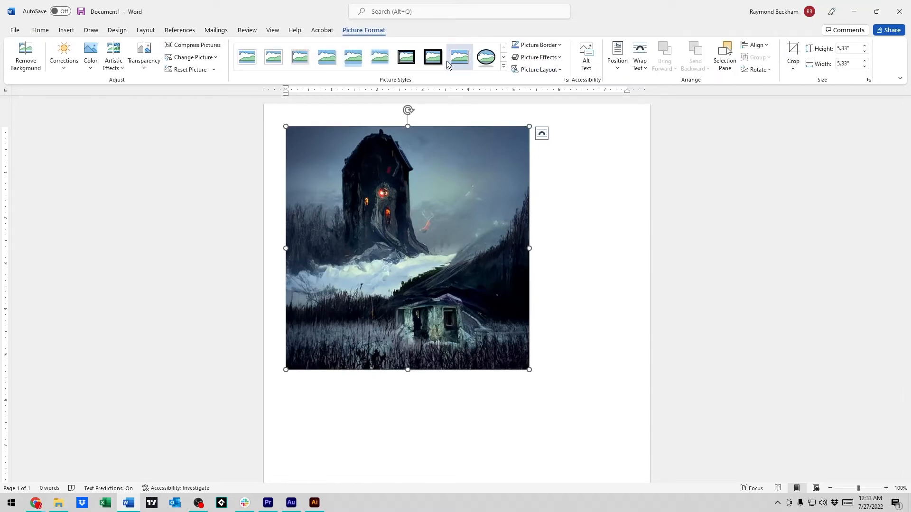
{"action": "left_click", "coordinate": [415, 56]}
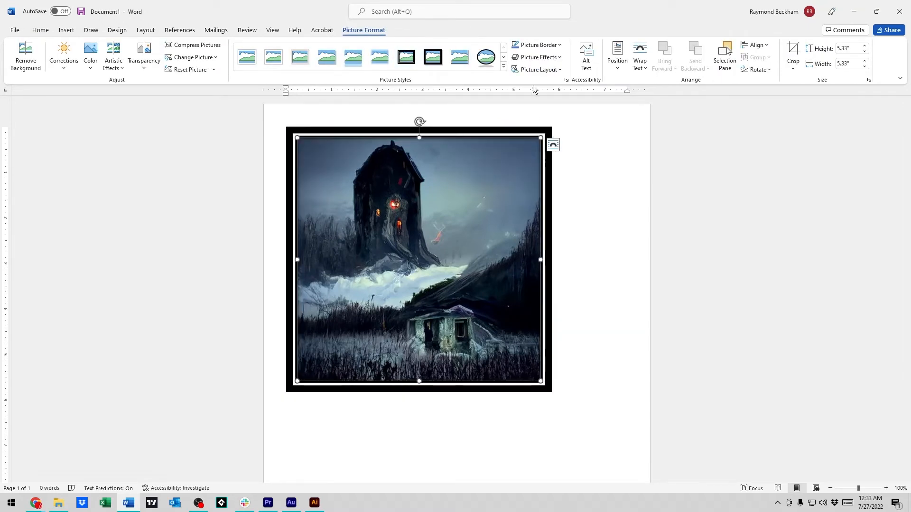
{"action": "left_click", "coordinate": [439, 56]}
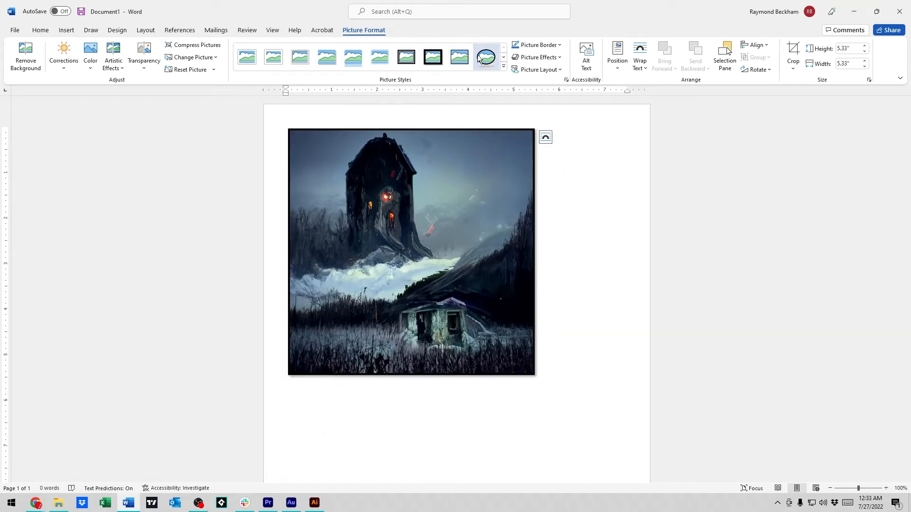
{"action": "left_click", "coordinate": [485, 57]}
{"action": "left_click_drag", "start_coordinate": [418, 252], "coordinate": [446, 245]}
{"action": "left_click", "coordinate": [590, 286]}
{"action": "left_click", "coordinate": [452, 270]}
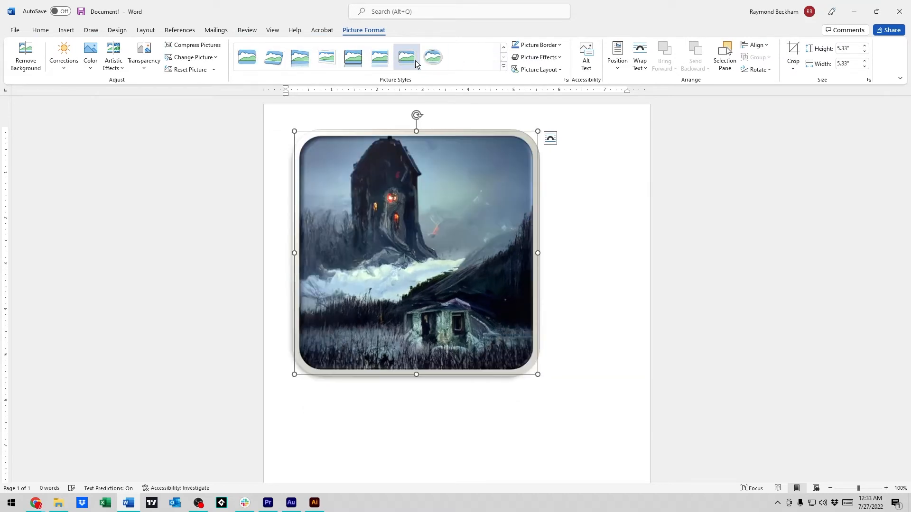
Step: Try the metal oval and soft-edged oval styles on the tower picture, adding an orange border to the soft-edged one
{"action": "left_click", "coordinate": [433, 56]}
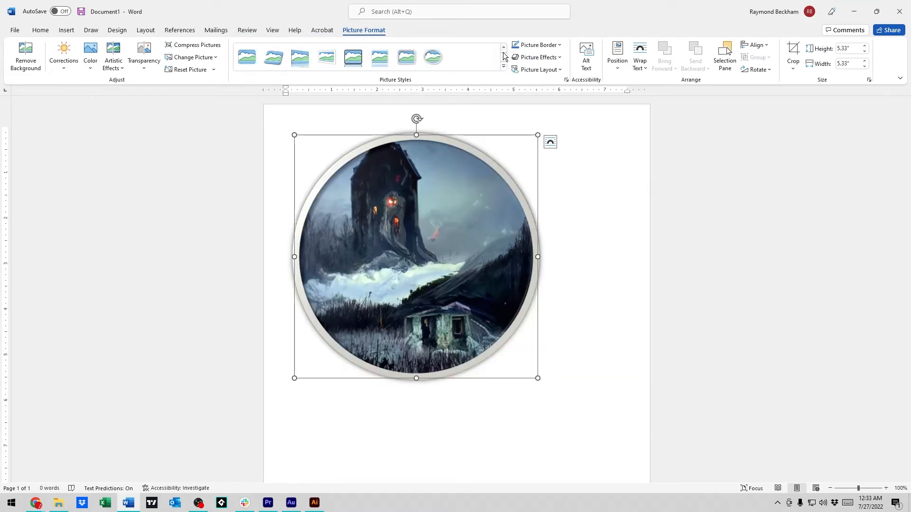
{"action": "left_click", "coordinate": [503, 56]}
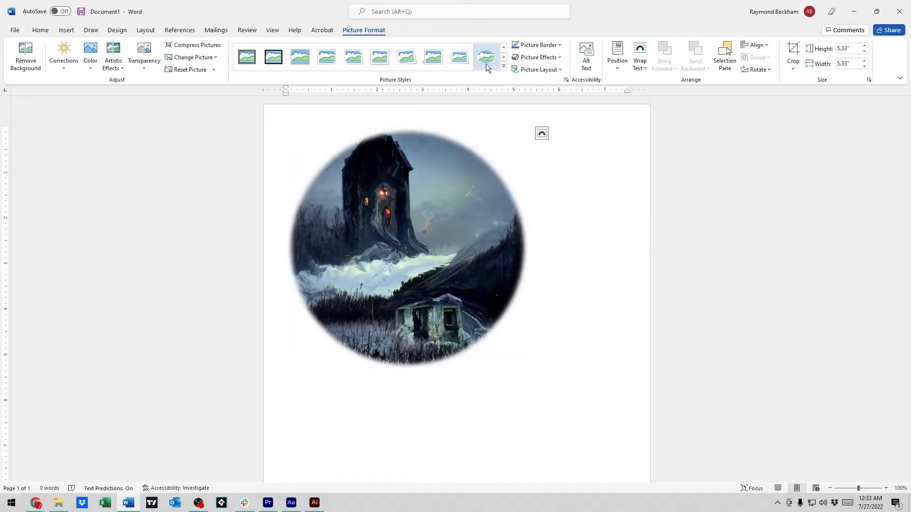
{"action": "left_click", "coordinate": [486, 61]}
{"action": "left_click", "coordinate": [586, 260]}
{"action": "left_click", "coordinate": [519, 330]}
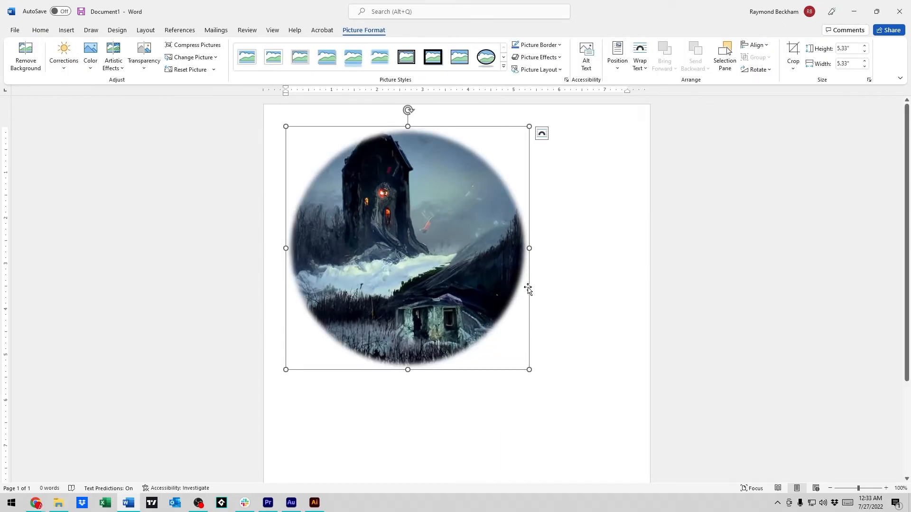
{"action": "left_click", "coordinate": [559, 46]}
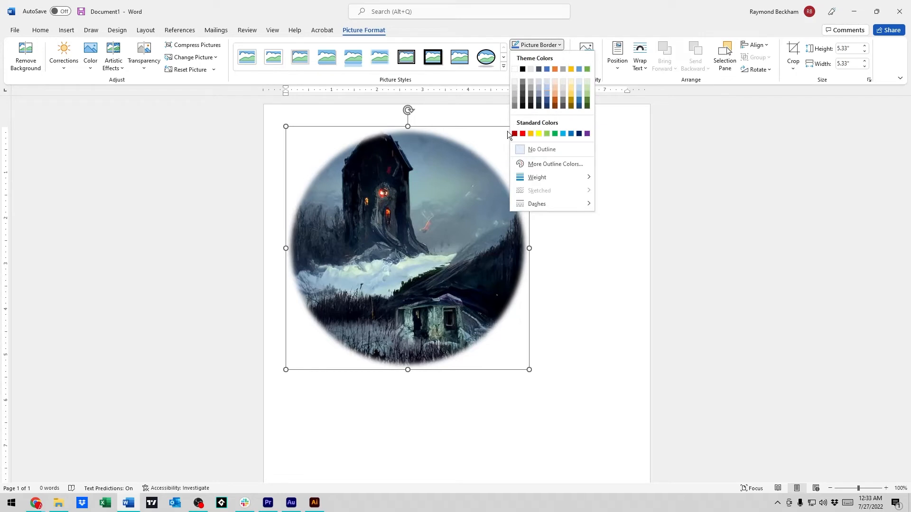
{"action": "left_click", "coordinate": [531, 134]}
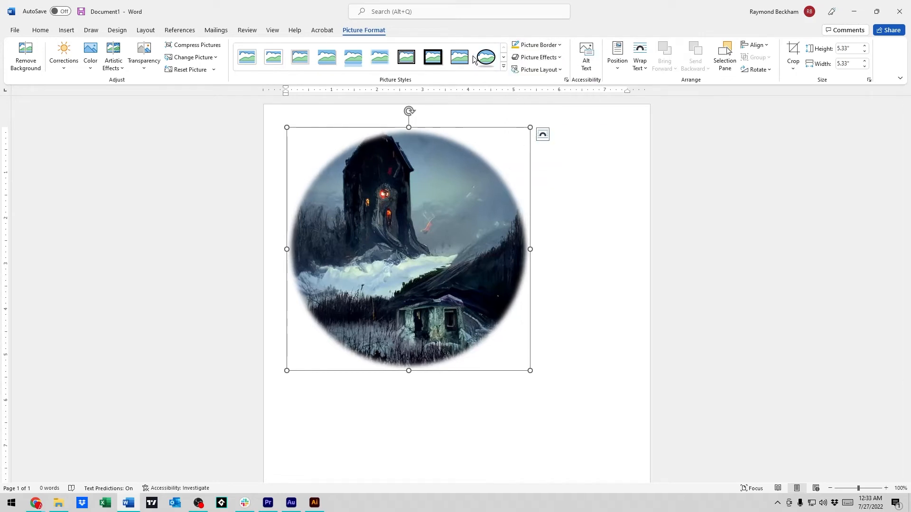
Step: Try the thick matte black and thinner black frame styles on the tower picture, recoloring the thinner frame's border dark orange
{"action": "left_click", "coordinate": [433, 57]}
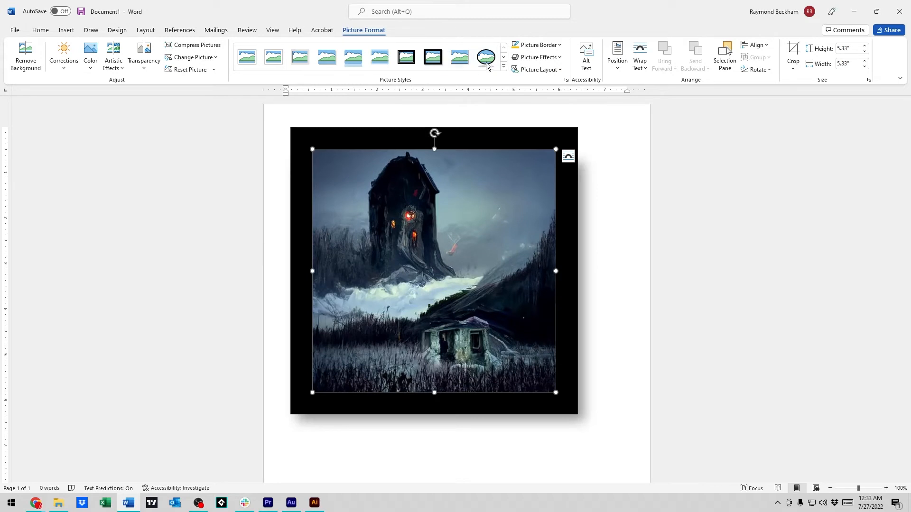
{"action": "left_click", "coordinate": [504, 57]}
{"action": "left_click", "coordinate": [273, 57]}
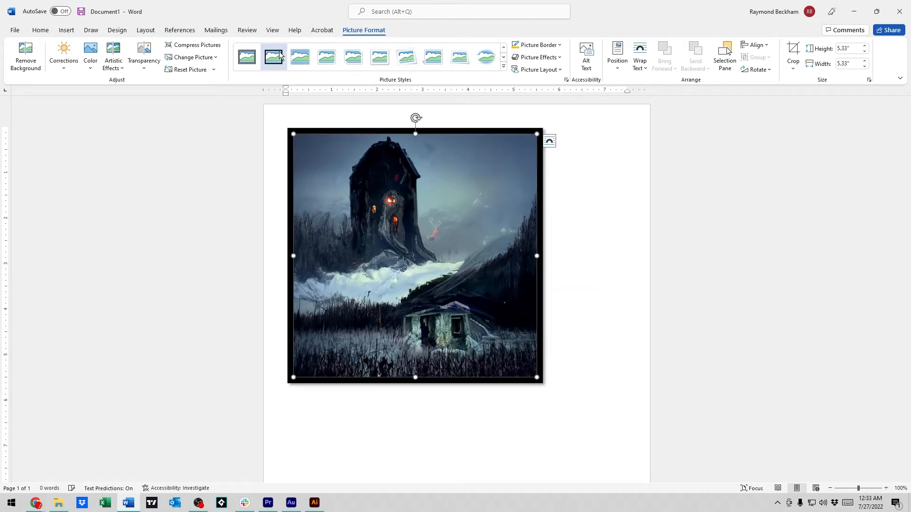
{"action": "left_click", "coordinate": [551, 45]}
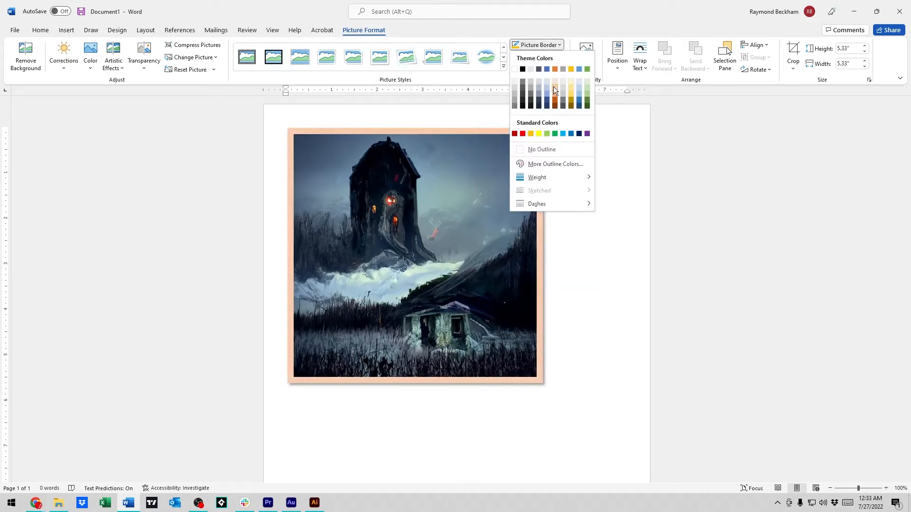
{"action": "left_click", "coordinate": [555, 102]}
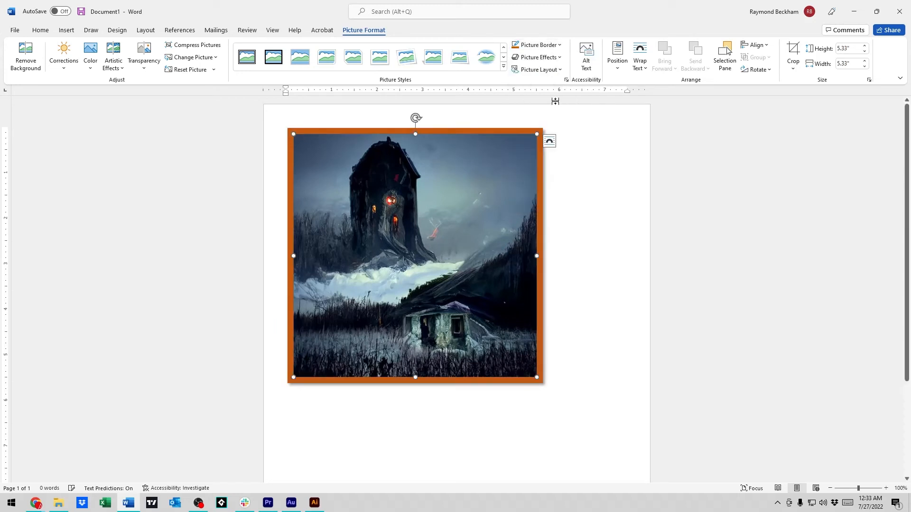
{"action": "left_click", "coordinate": [587, 211]}
{"action": "left_click", "coordinate": [477, 203]}
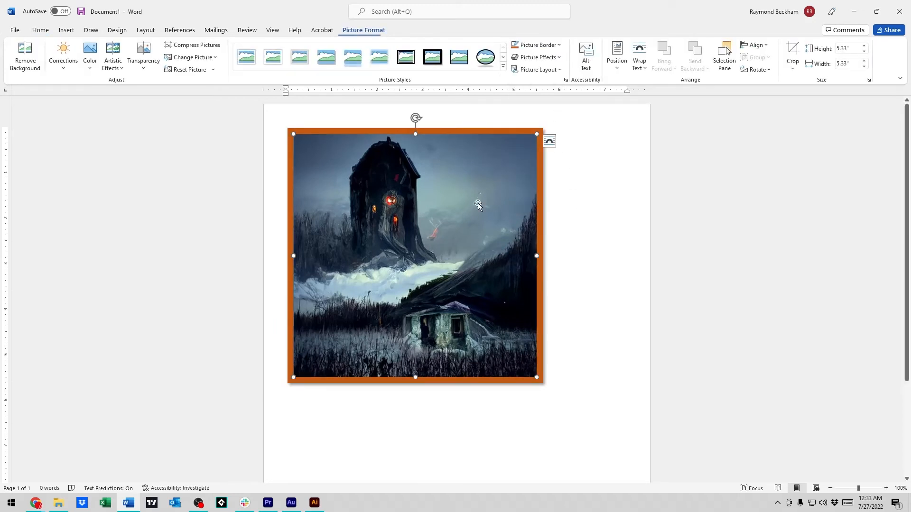
Step: Apply a preset picture effect with a thin white edge and soft shadow to the tower picture
{"action": "left_click", "coordinate": [554, 61]}
{"action": "mouse_move", "coordinate": [559, 80]}
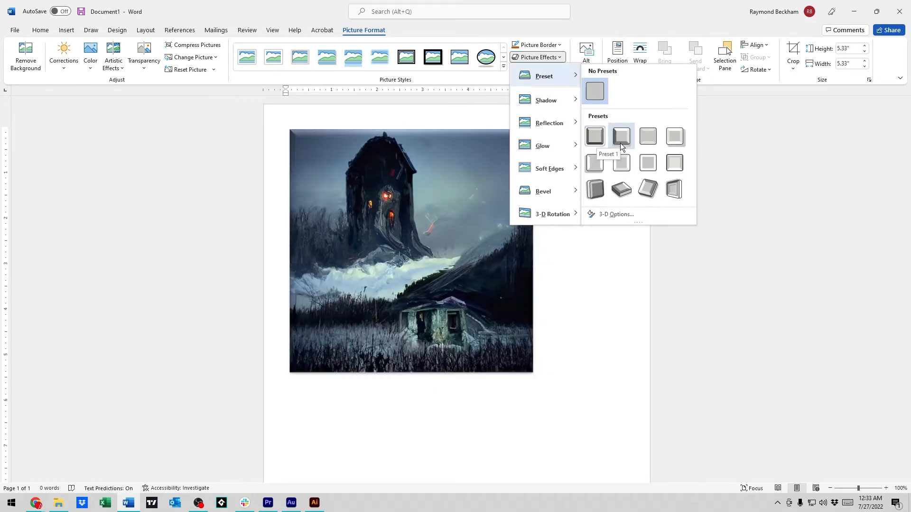
{"action": "left_click", "coordinate": [594, 139]}
{"action": "left_click", "coordinate": [549, 291]}
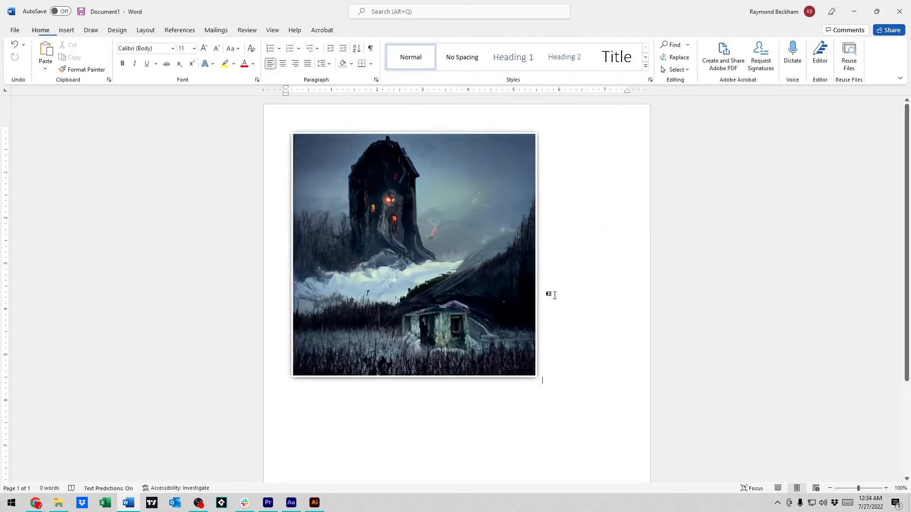
Step: Add a reflection effect to the tower picture and check the mirrored image beneath it
{"action": "left_click", "coordinate": [498, 233]}
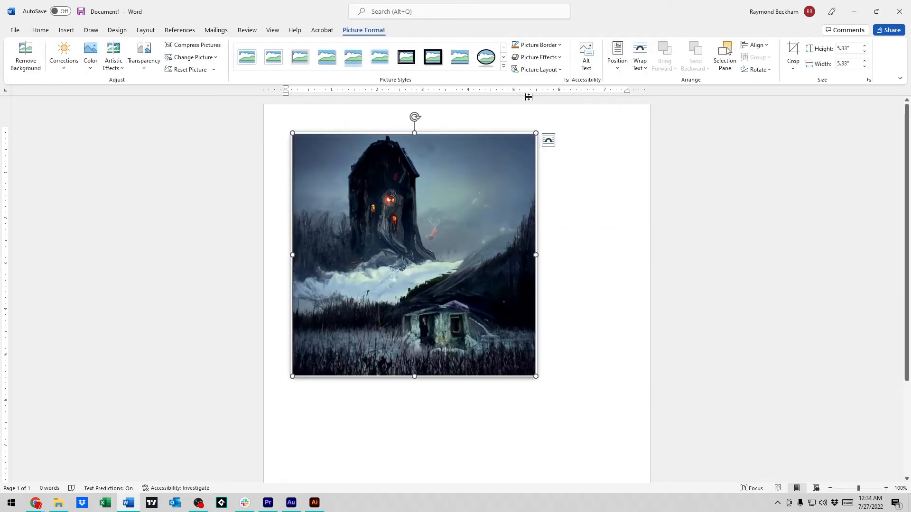
{"action": "left_click", "coordinate": [559, 58]}
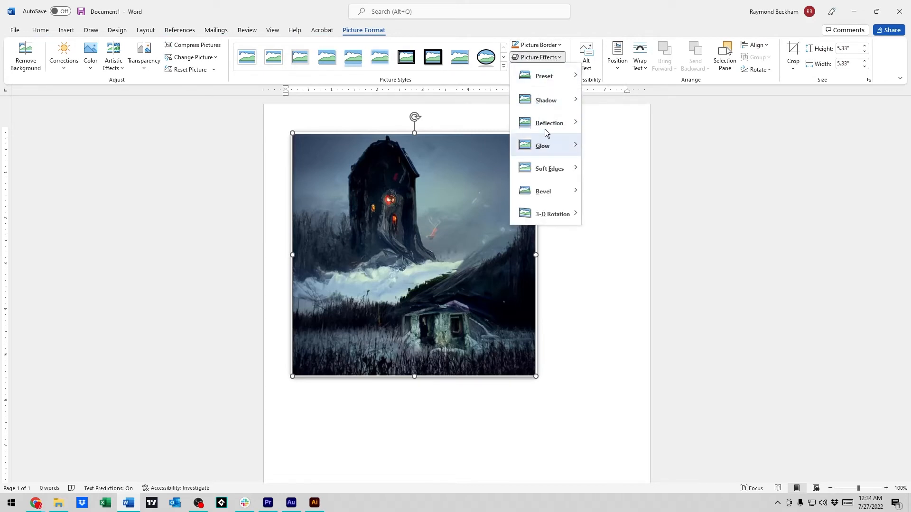
{"action": "mouse_move", "coordinate": [552, 124]}
{"action": "left_click", "coordinate": [643, 188]}
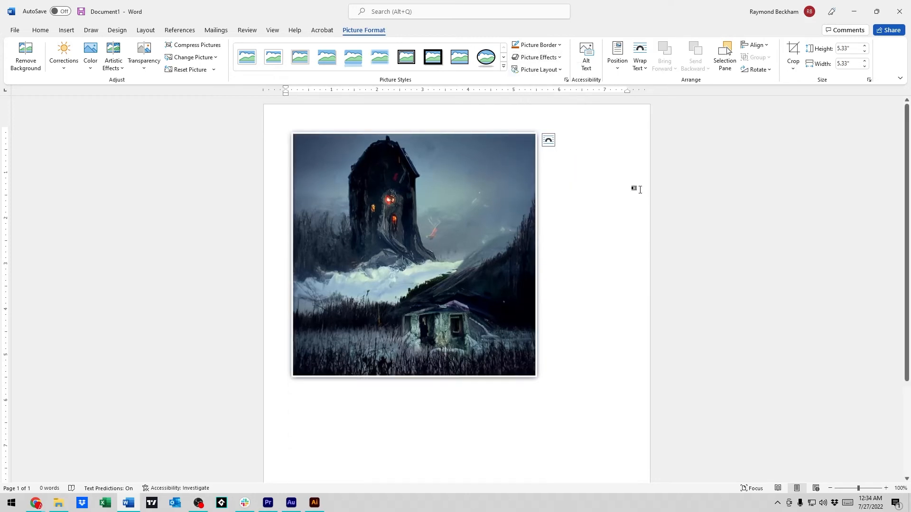
{"action": "left_click", "coordinate": [543, 392]}
{"action": "scroll", "coordinate": [543, 361], "scroll_direction": "down", "scroll_amount": 5}
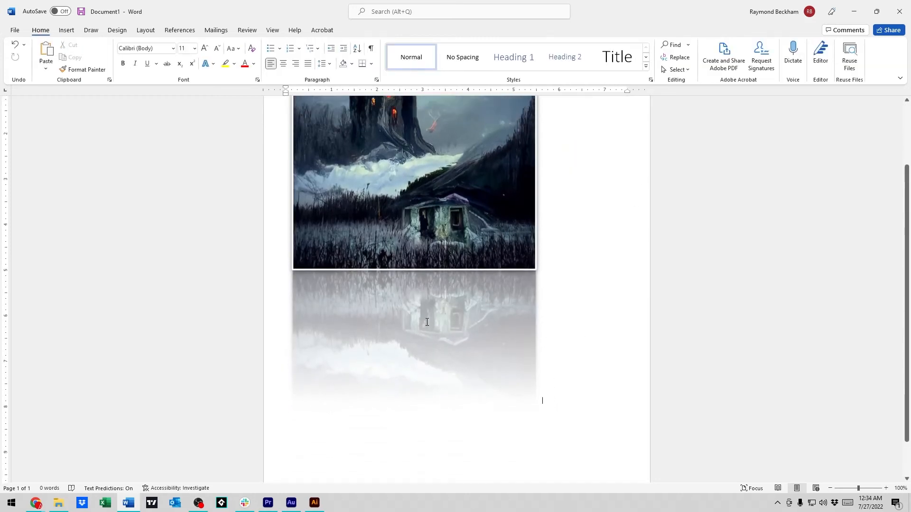
{"action": "scroll", "coordinate": [451, 315], "scroll_direction": "up", "scroll_amount": 3}
Step: Apply the parallel isometric 3-D rotation that slants the tower picture upward toward its right side, and review it with its reflection
{"action": "left_click", "coordinate": [455, 224]}
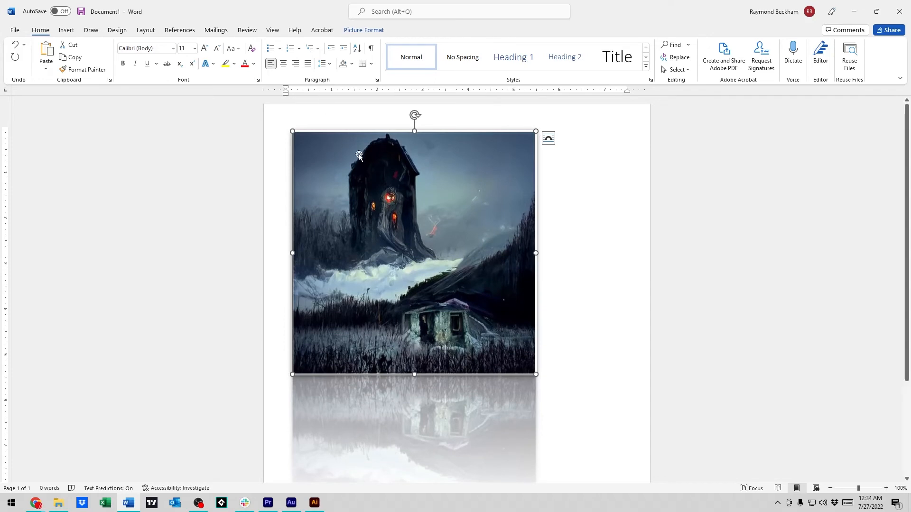
{"action": "left_click", "coordinate": [364, 29]}
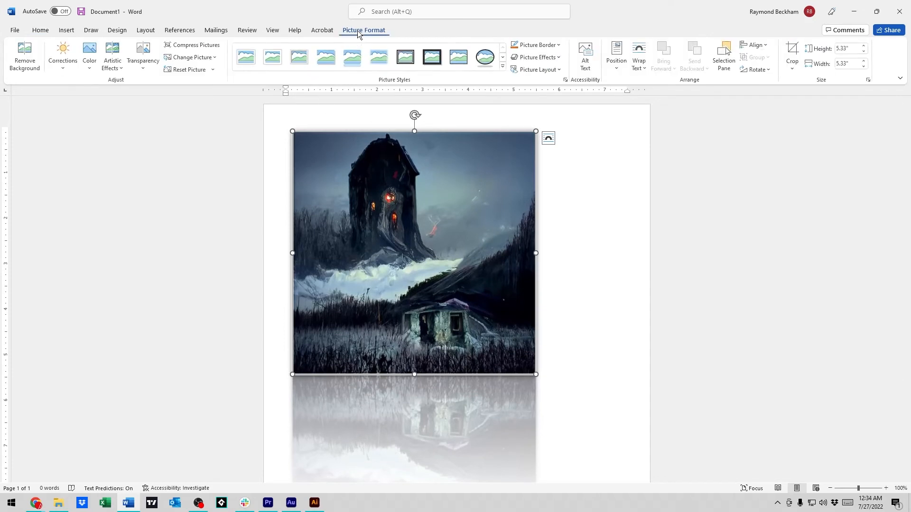
{"action": "left_click", "coordinate": [545, 58]}
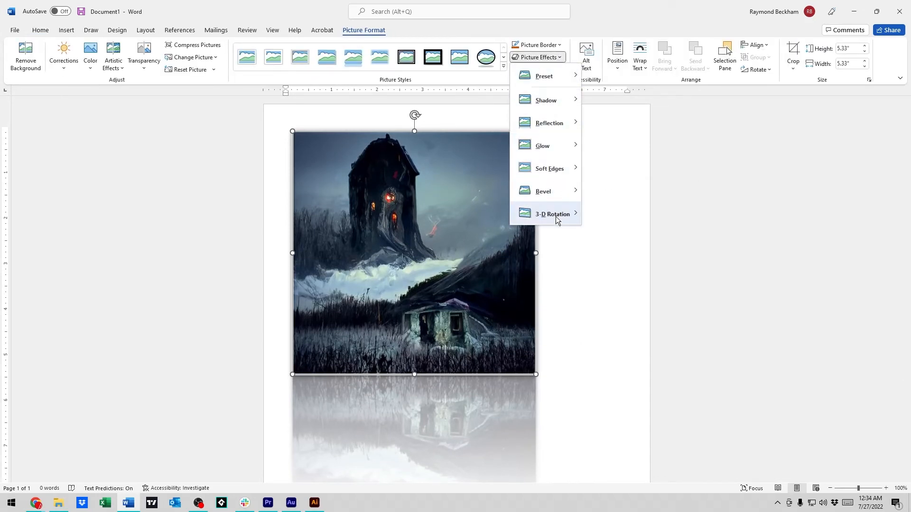
{"action": "mouse_move", "coordinate": [558, 216]}
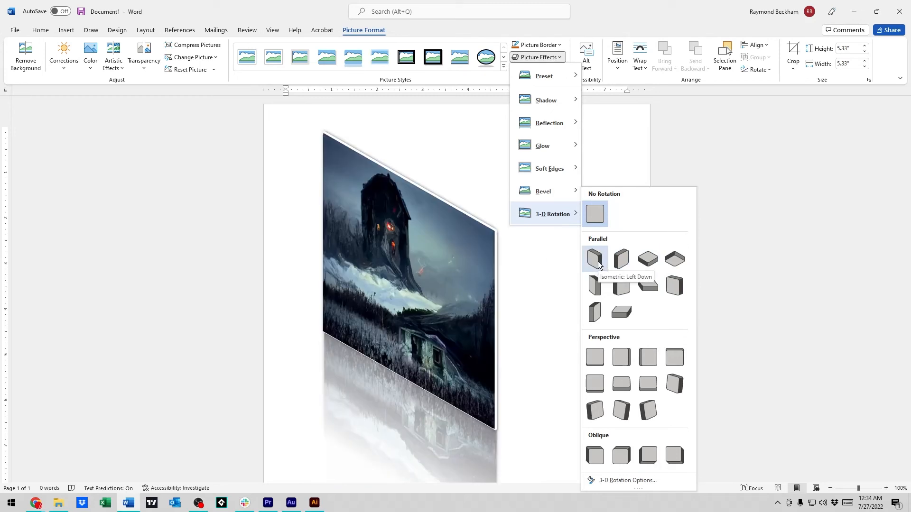
{"action": "left_click", "coordinate": [621, 258]}
{"action": "left_click", "coordinate": [583, 333]}
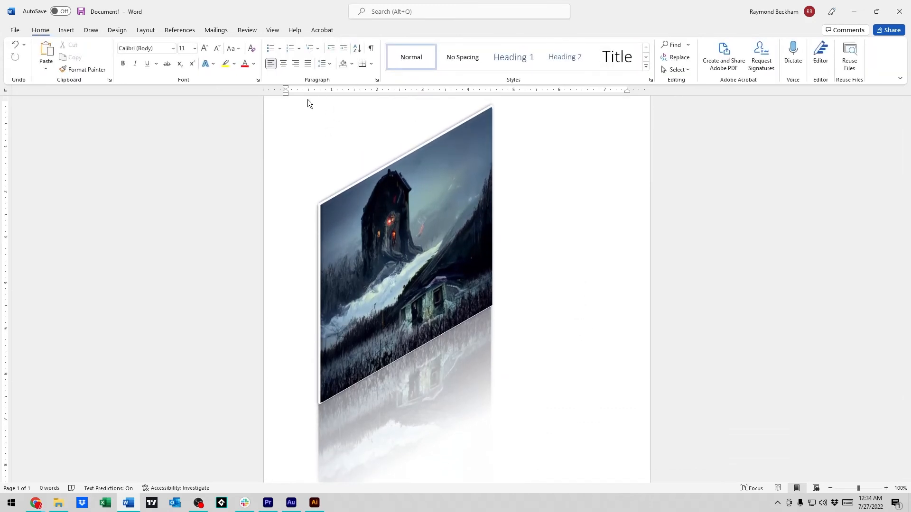
{"action": "scroll", "coordinate": [463, 268], "scroll_direction": "down", "scroll_amount": 2}
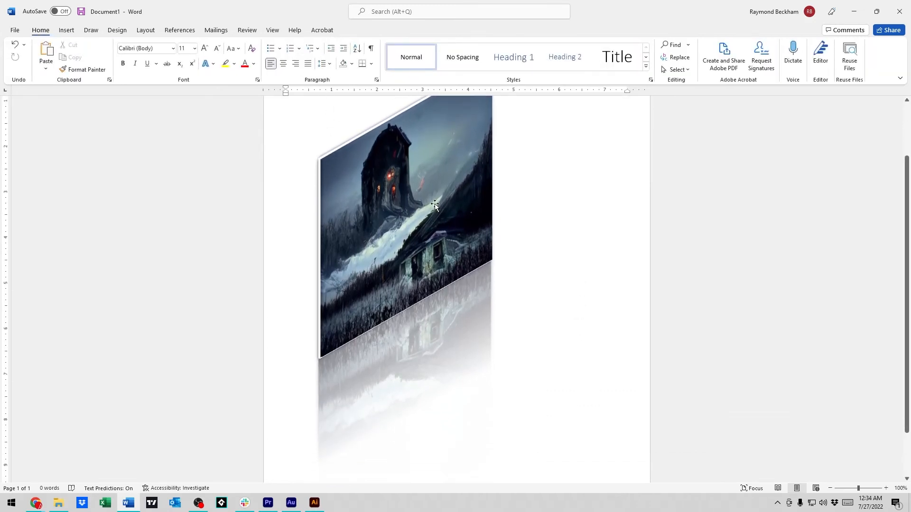
{"action": "scroll", "coordinate": [514, 236], "scroll_direction": "down", "scroll_amount": 2}
{"action": "scroll", "coordinate": [510, 234], "scroll_direction": "up", "scroll_amount": 3}
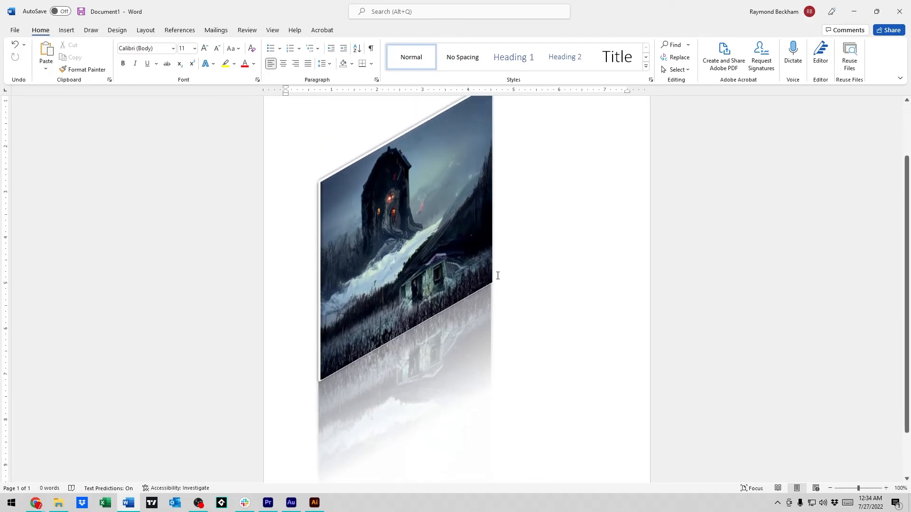
{"action": "scroll", "coordinate": [496, 258], "scroll_direction": "down", "scroll_amount": 2}
{"action": "scroll", "coordinate": [526, 155], "scroll_direction": "up", "scroll_amount": 2}
Step: Set the tower picture's text wrapping to Behind Text and move it against the page's left edge
{"action": "right_click", "coordinate": [365, 196]}
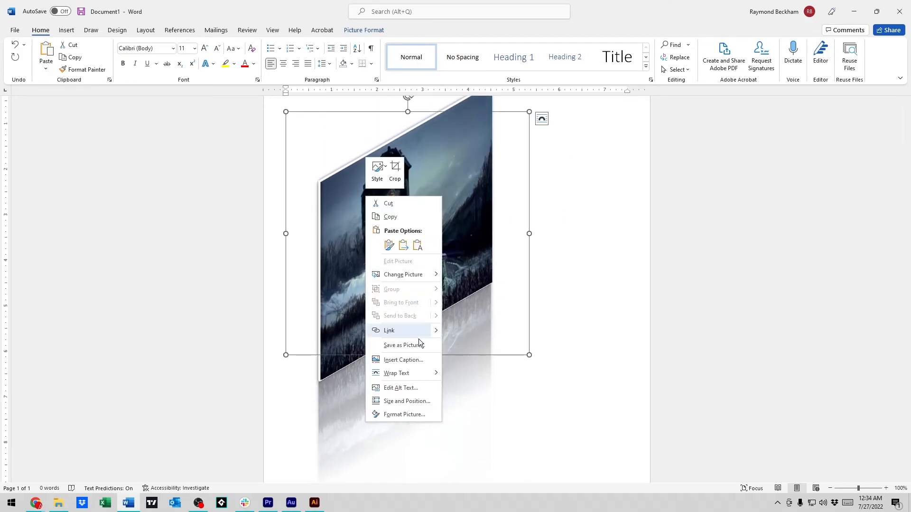
{"action": "mouse_move", "coordinate": [416, 373]}
{"action": "left_click", "coordinate": [466, 400]}
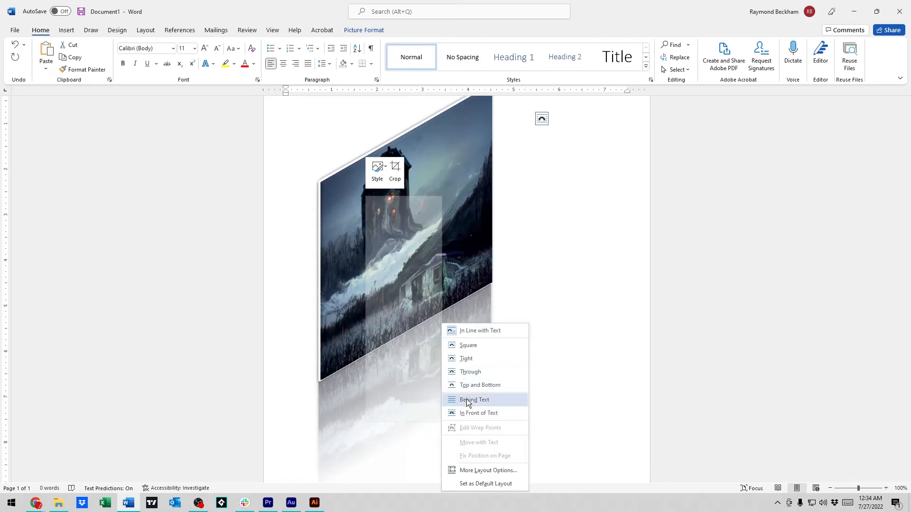
{"action": "left_click_drag", "start_coordinate": [414, 232], "coordinate": [409, 183]}
{"action": "scroll", "coordinate": [422, 218], "scroll_direction": "up", "scroll_amount": 2}
{"action": "left_click_drag", "start_coordinate": [423, 275], "coordinate": [384, 308]}
Step: Write "Hello there, remember this day?" and "That's for another day." as two paragraphs beside the picture, with a 4-inch left indent
{"action": "left_click", "coordinate": [521, 266]}
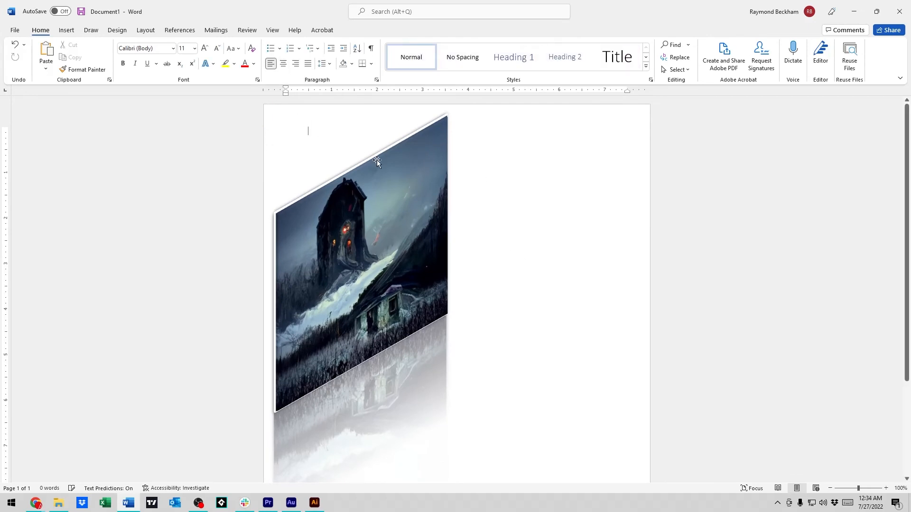
{"action": "type", "text": "Hello there, remember this day?"}
{"action": "left_click_drag", "start_coordinate": [288, 94], "coordinate": [468, 100]}
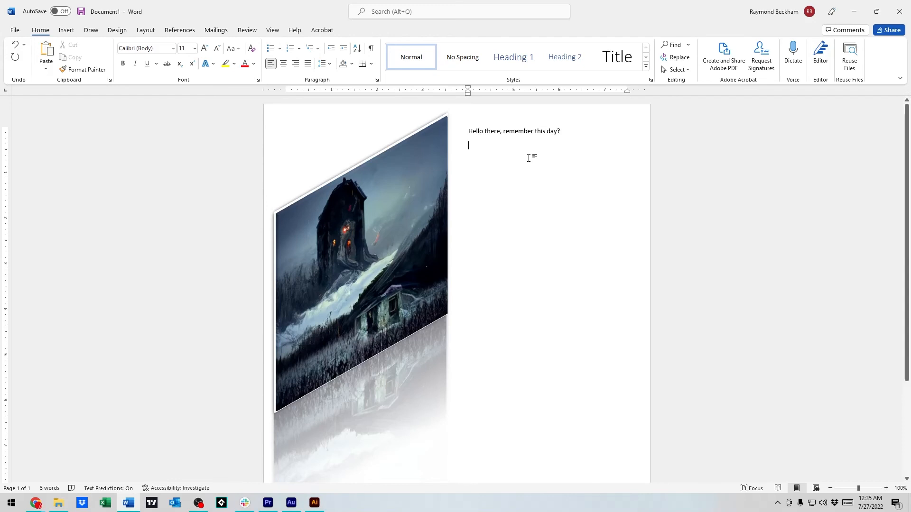
{"action": "type", "text": "That's for another day."}
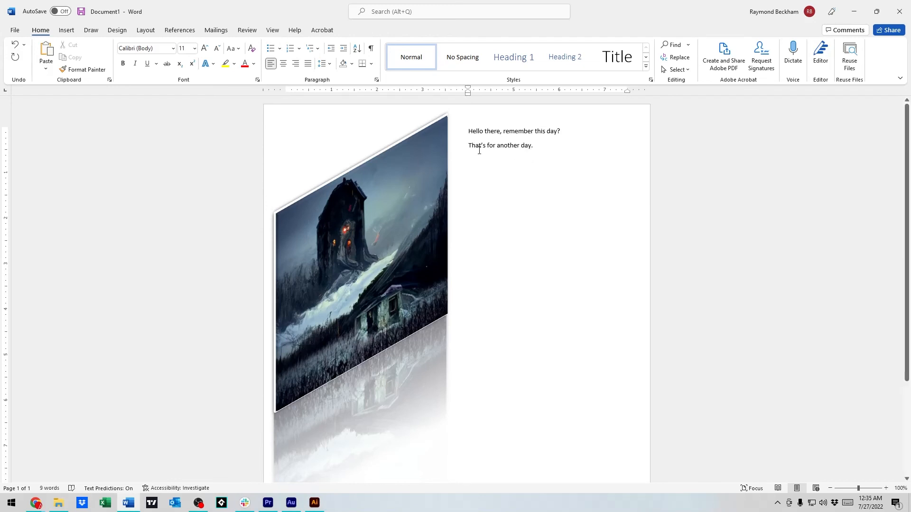
Step: Select the slanted tower picture beside the text
{"action": "scroll", "coordinate": [468, 238], "scroll_direction": "down", "scroll_amount": 1}
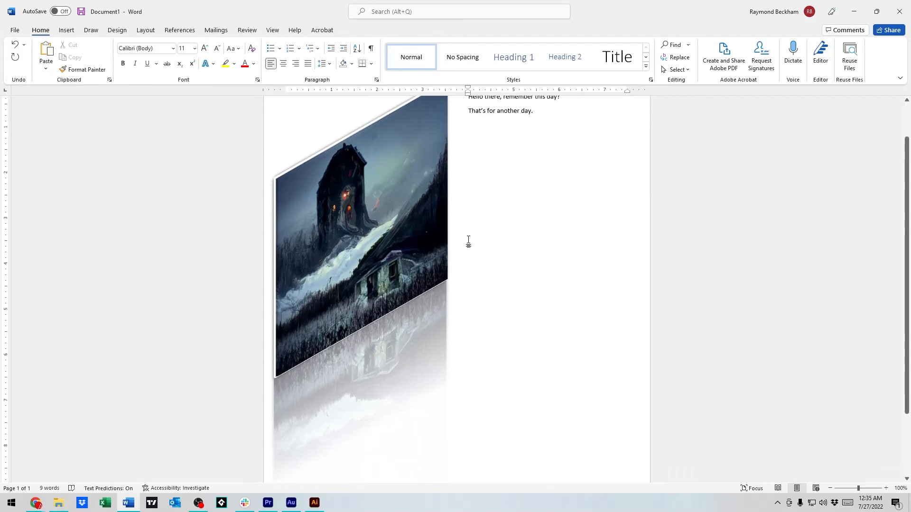
{"action": "scroll", "coordinate": [468, 363], "scroll_direction": "up", "scroll_amount": 1}
{"action": "left_click", "coordinate": [390, 240]}
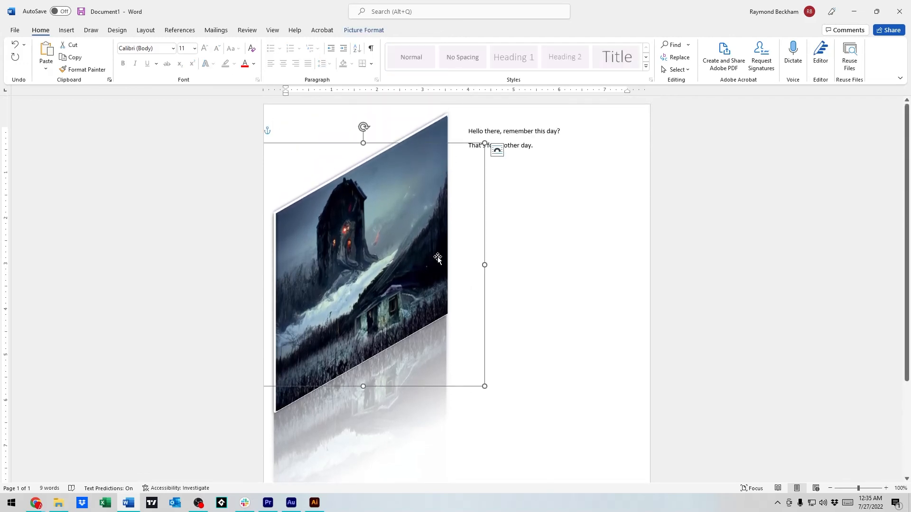